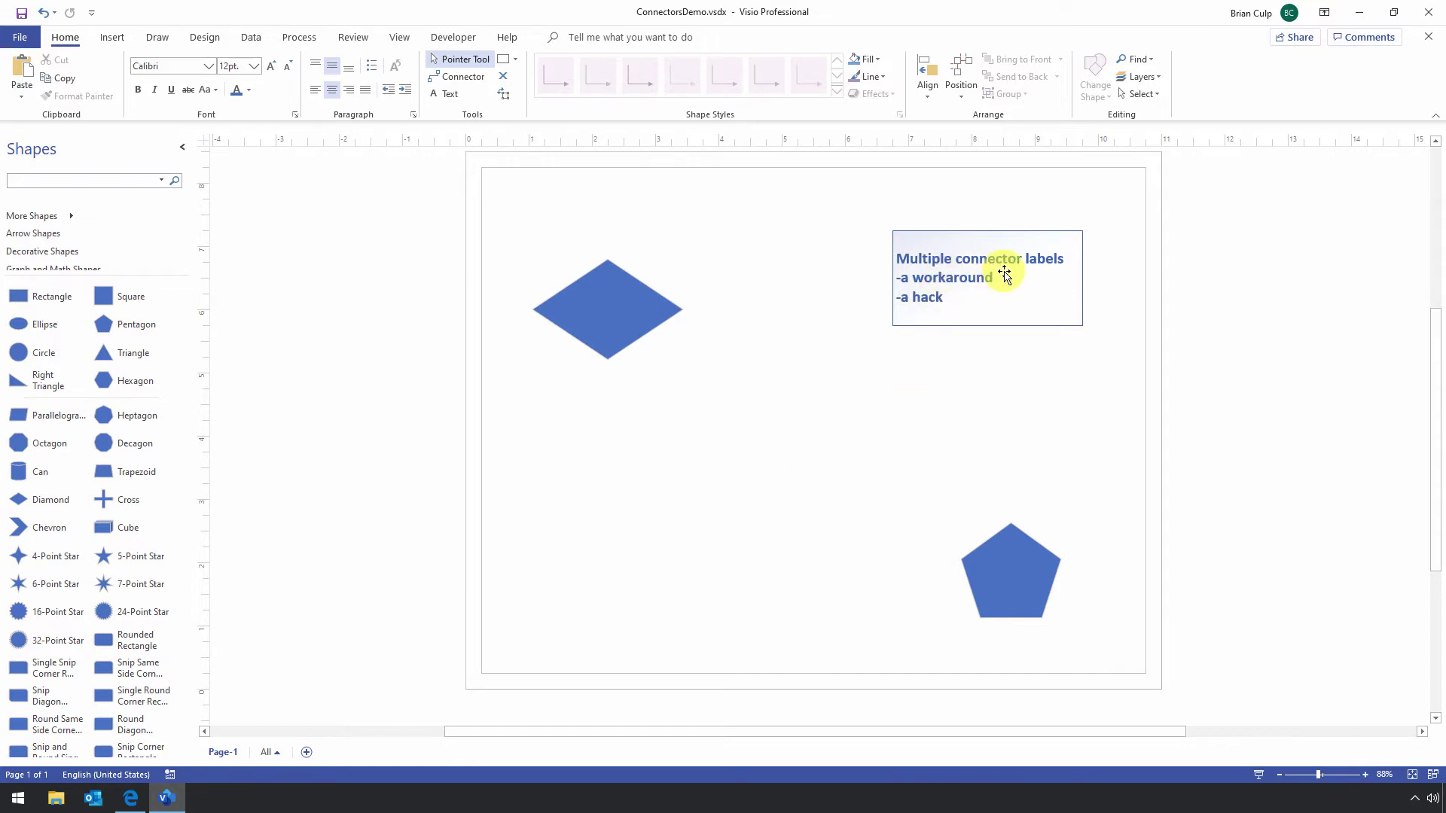
Connect the diamond's bottom to the pentagon with a connector labelled 'finish' at 36 pt.
click(971, 434)
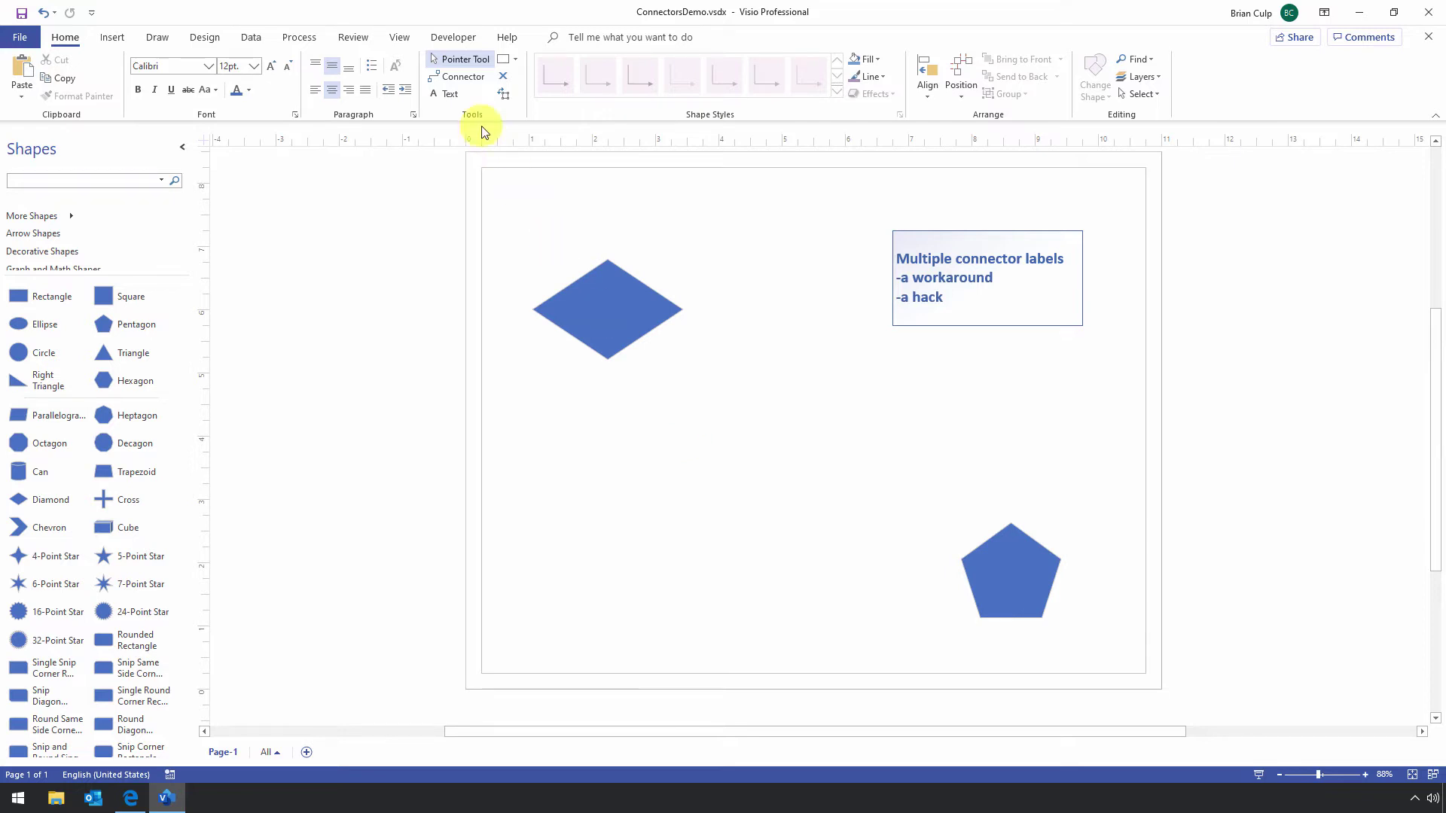
click(461, 77)
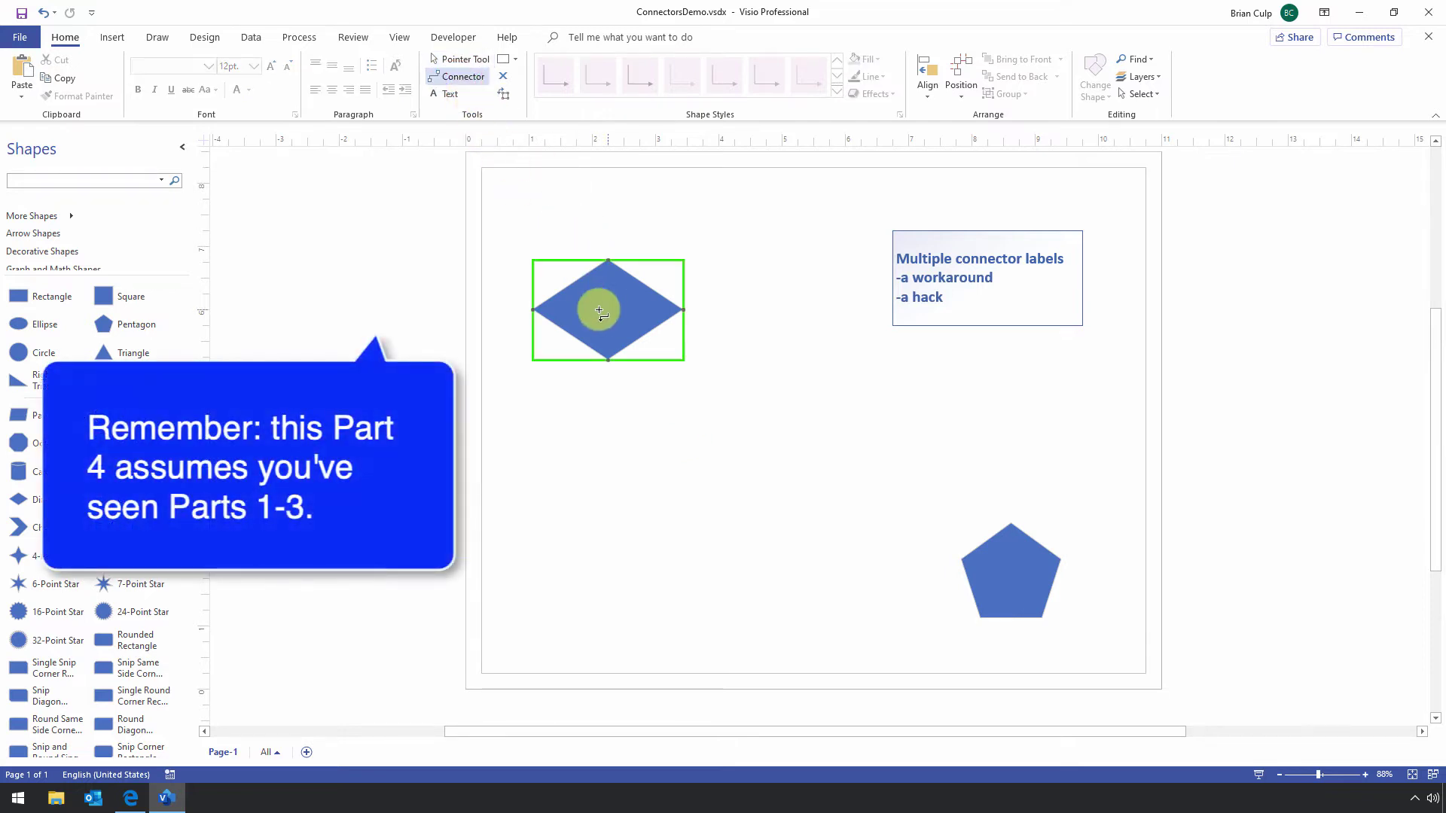
mouse_move(602, 309)
mouse_down()
mouse_move(1033, 581)
mouse_move(1020, 594)
mouse_up()
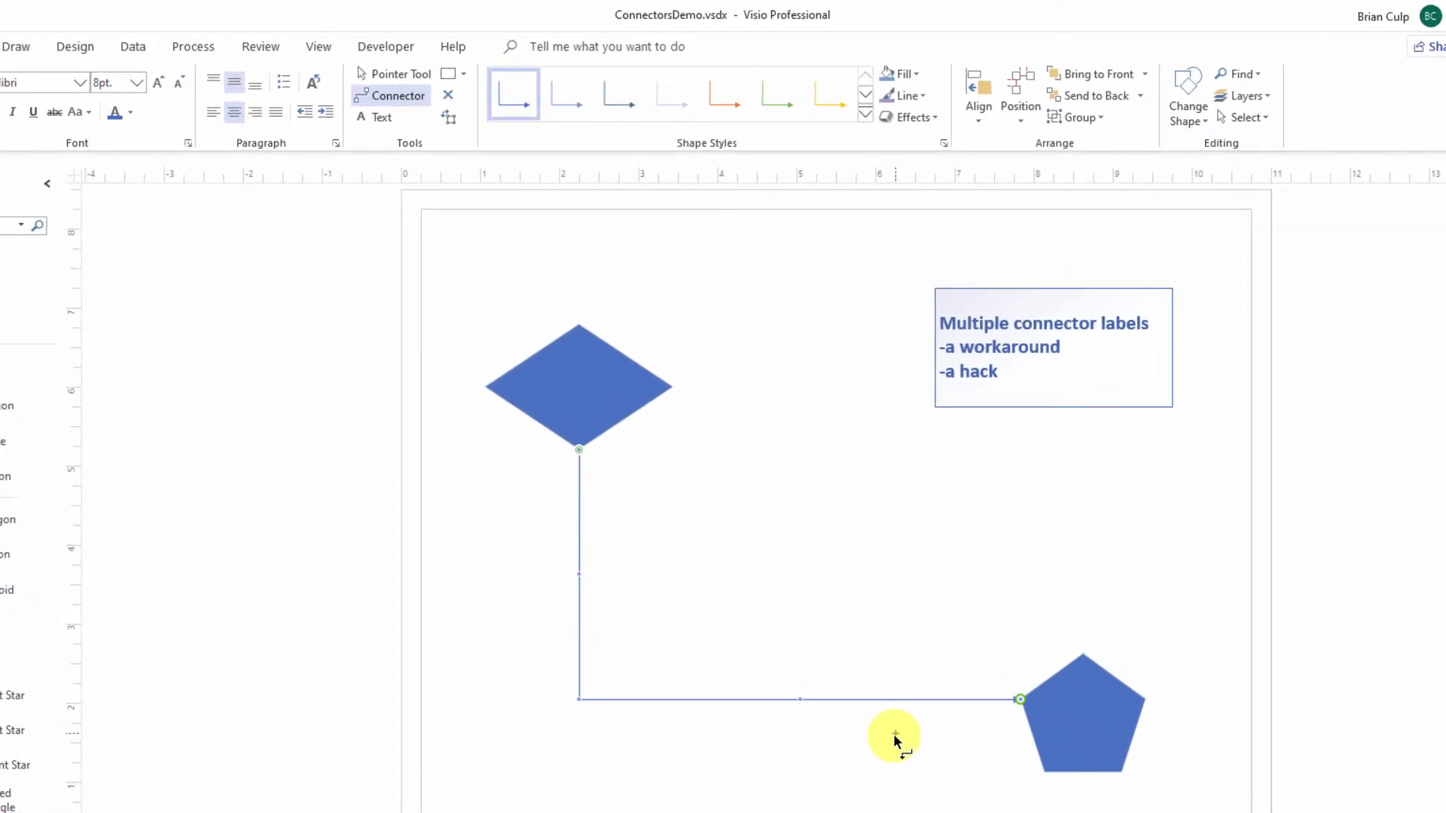
text(finish)
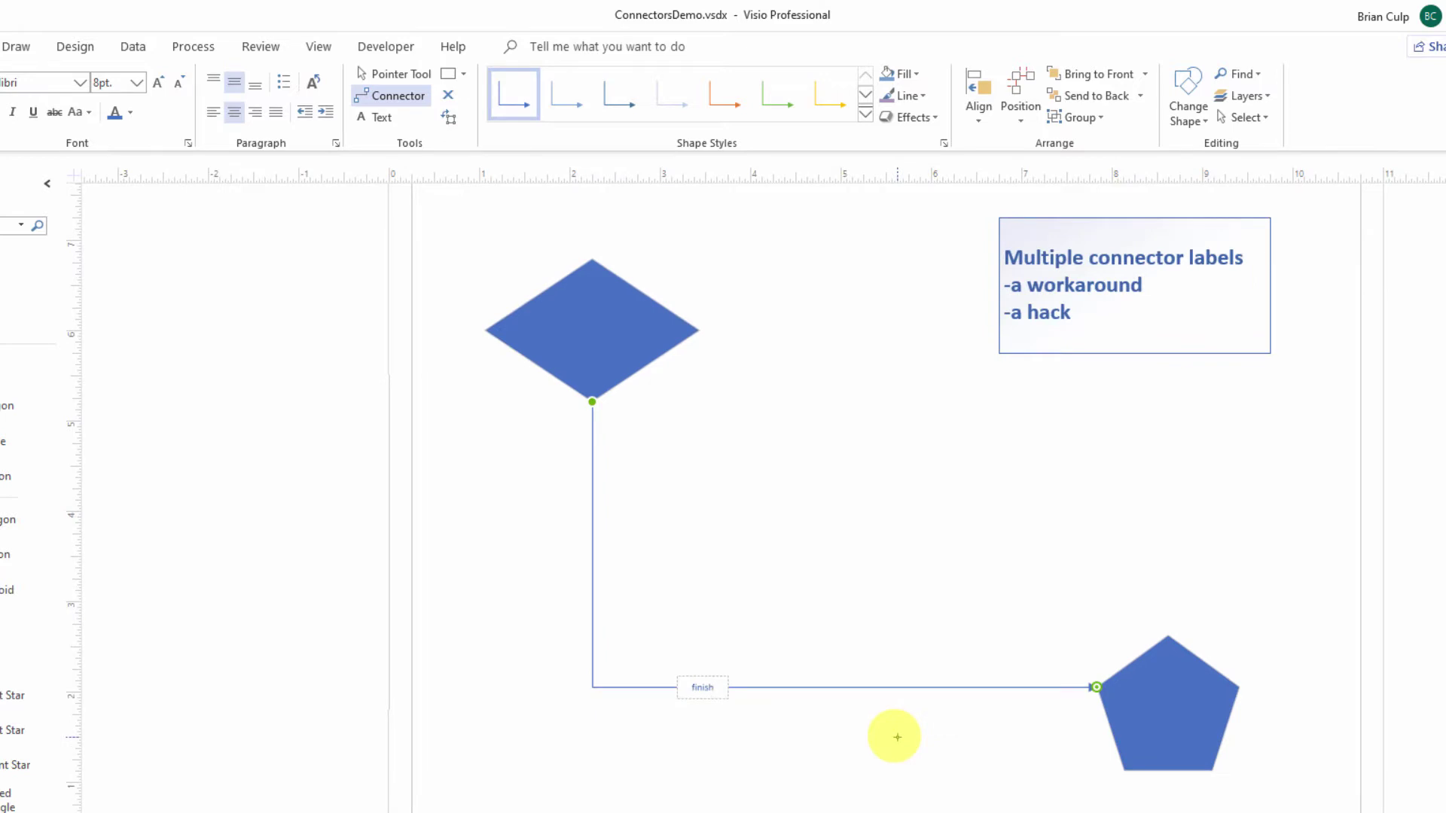
key(Escape)
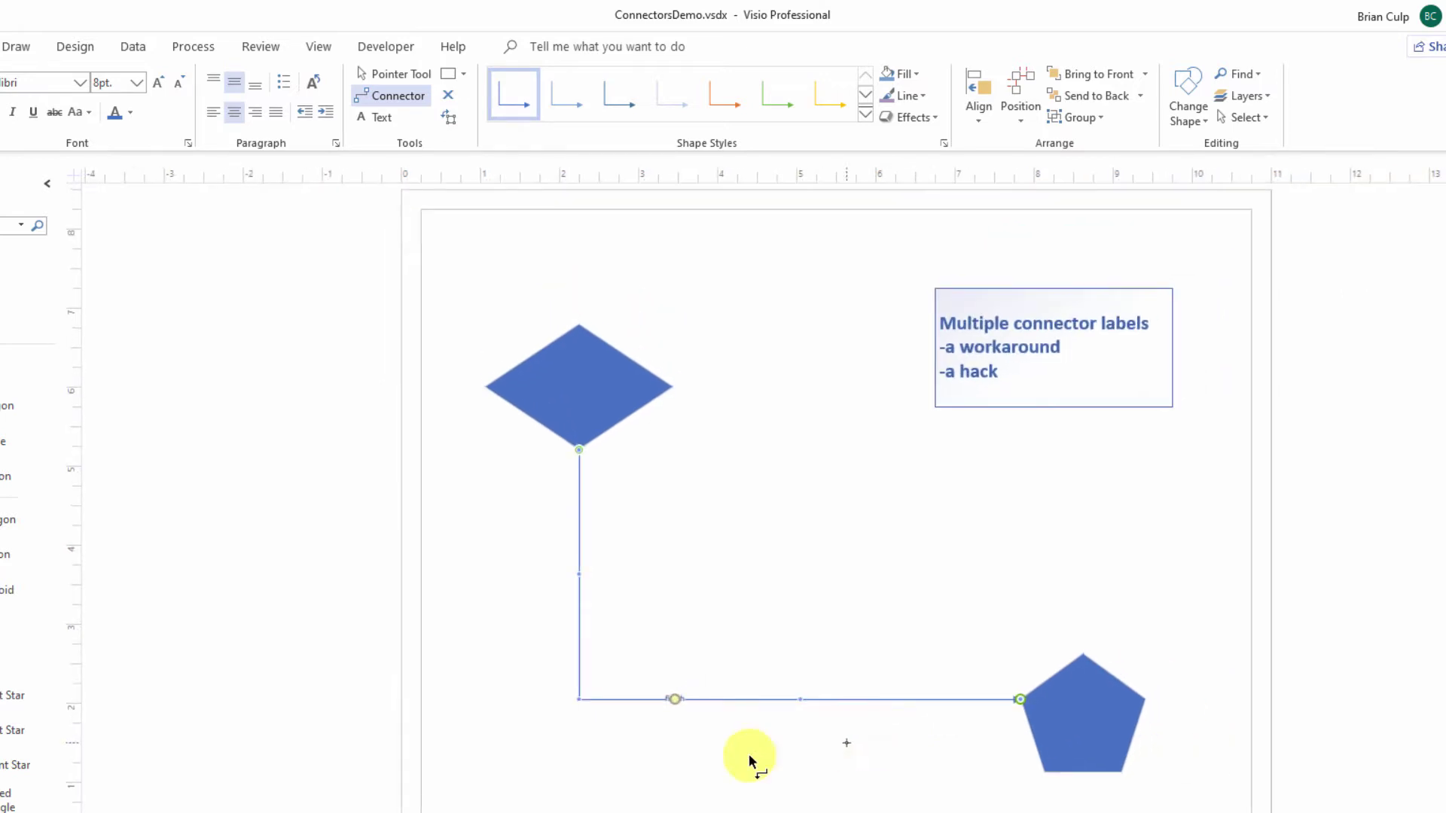
click(136, 82)
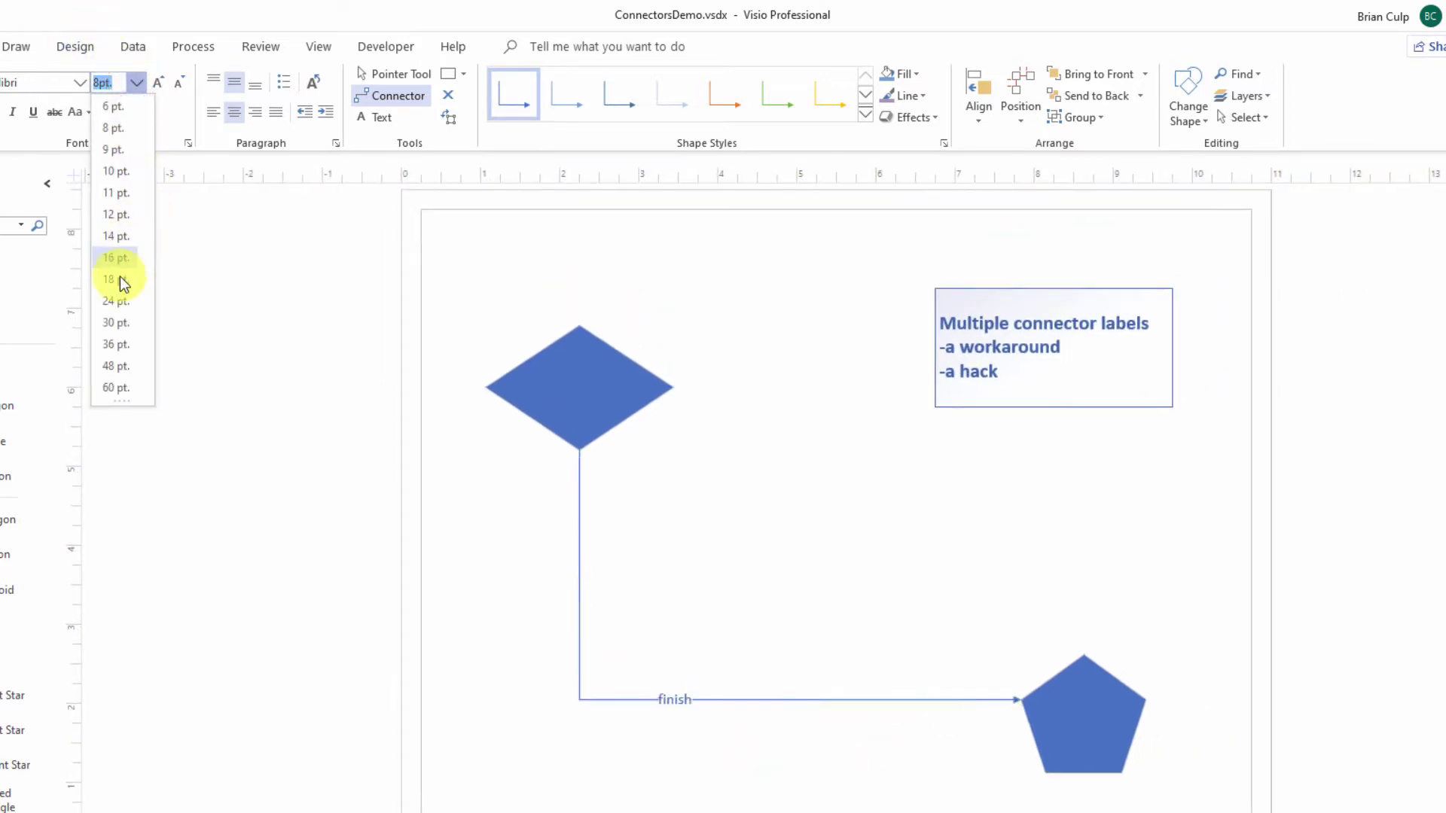
click(119, 342)
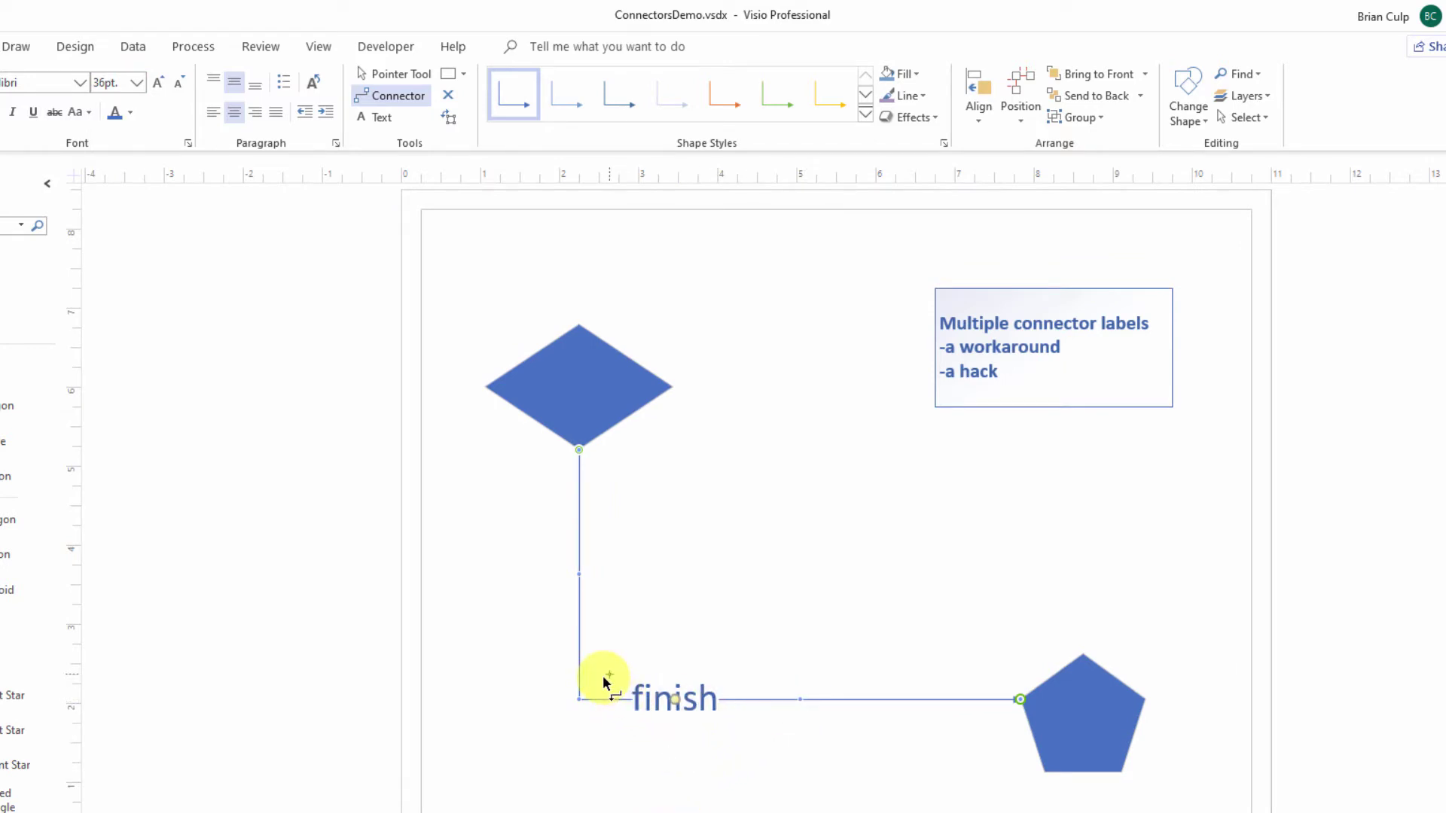
Move the pentagon down and right so the connector reroutes.
key(ctrl+1)
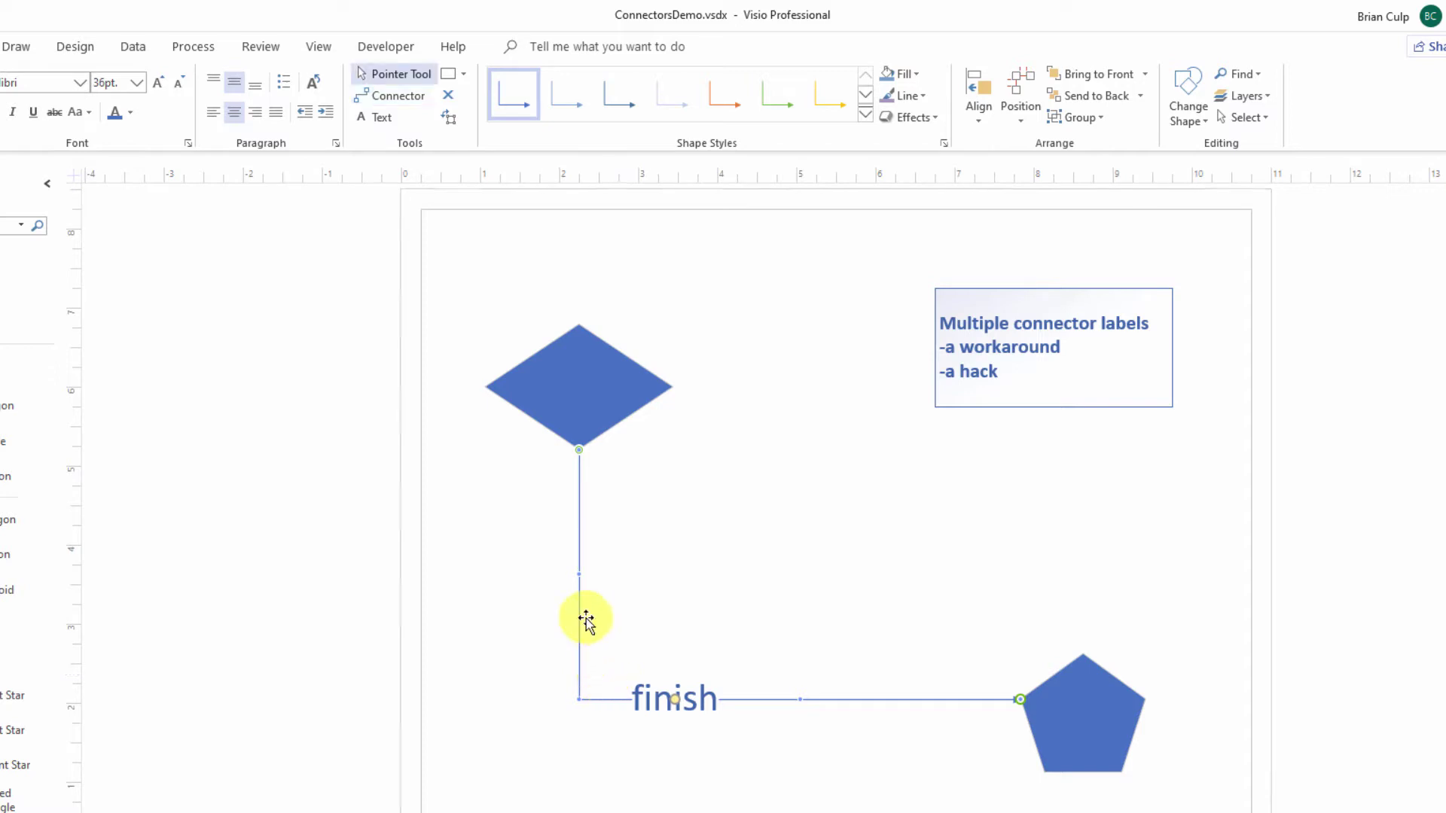
click(641, 687)
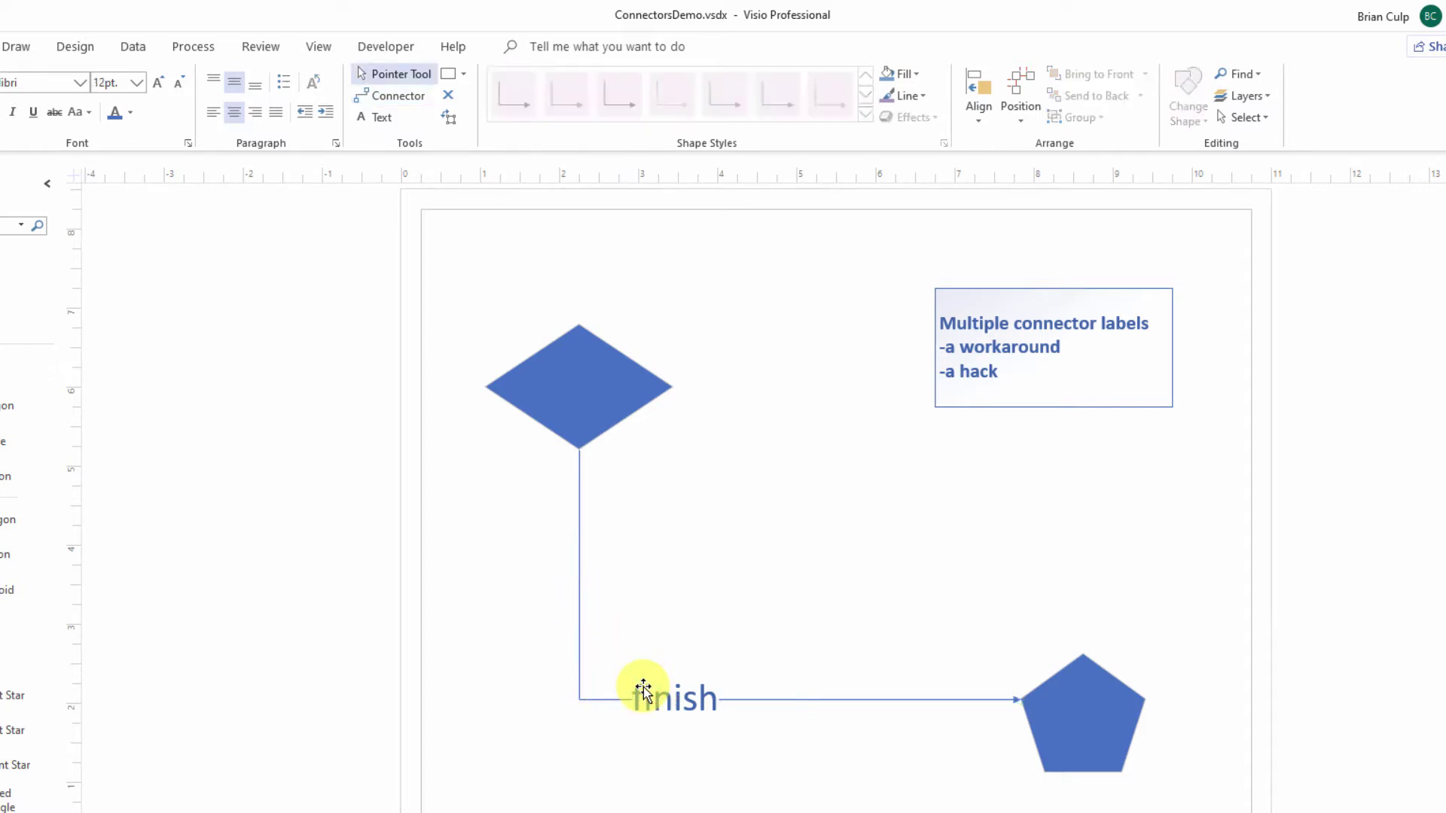
click(649, 694)
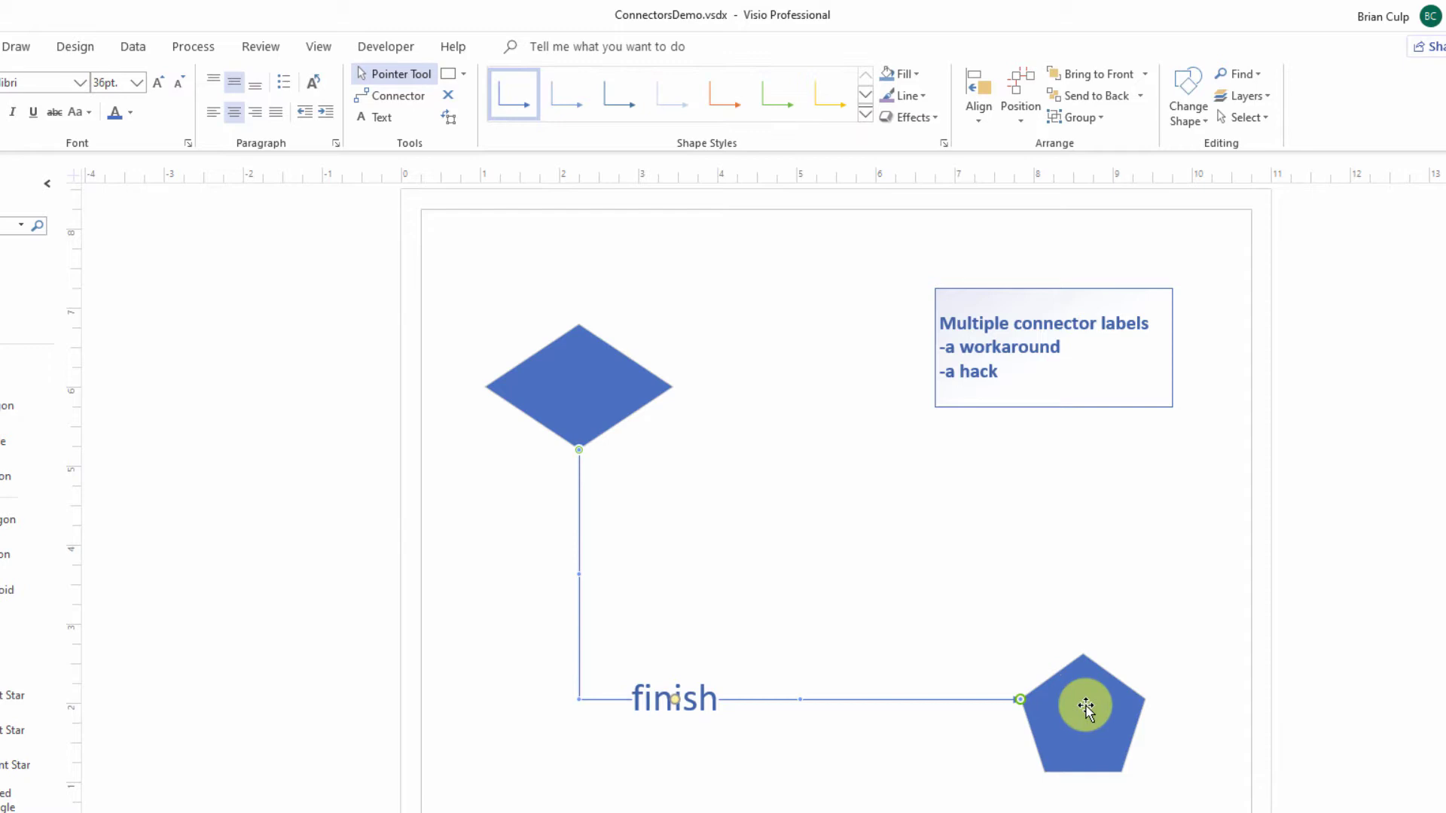
drag(1088, 700, 1127, 730)
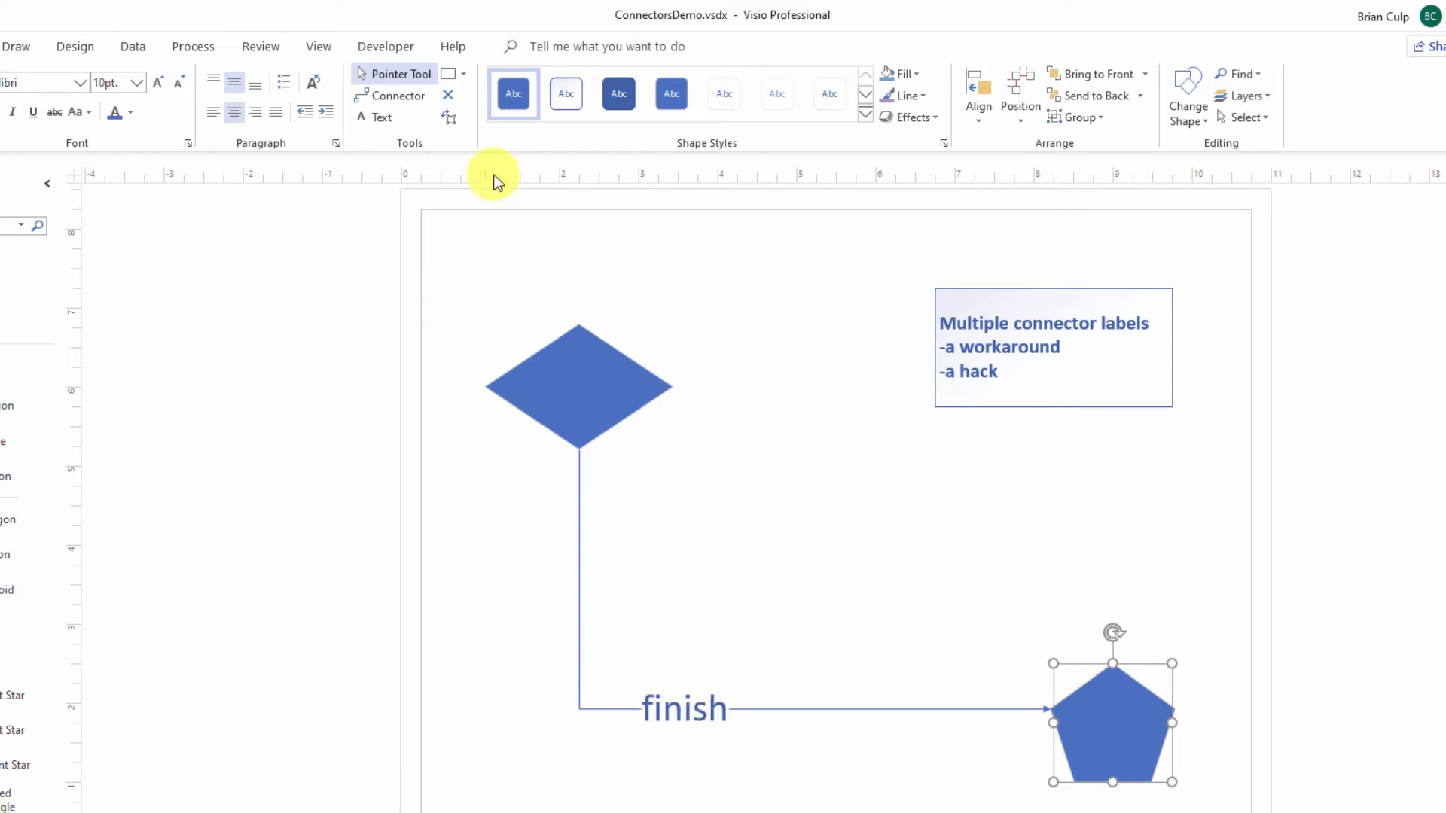
Add a 36 pt 'start' text box and place it just right of the connector's vertical leg.
click(380, 116)
drag(560, 525, 659, 575)
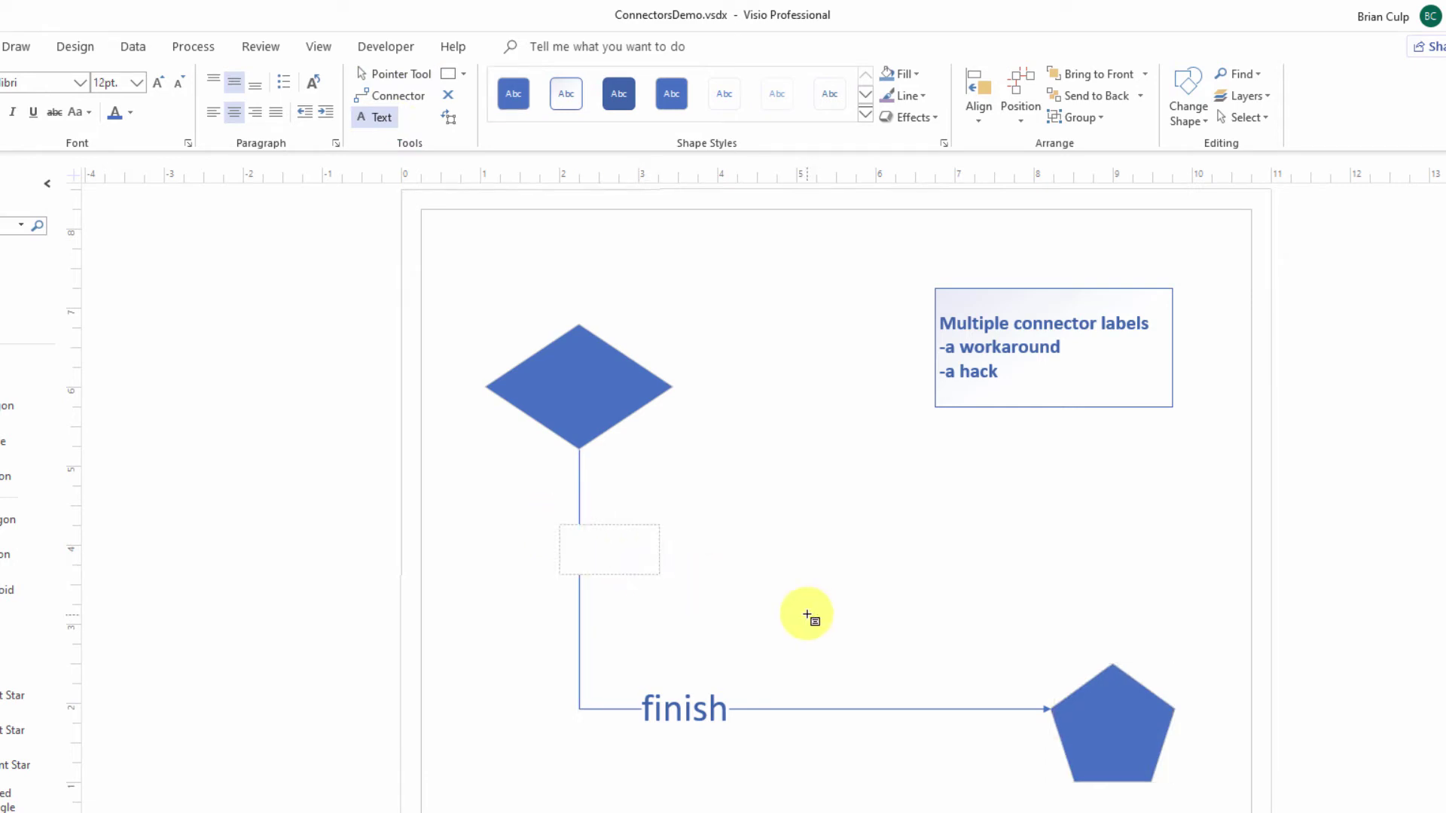
text(start)
click(136, 82)
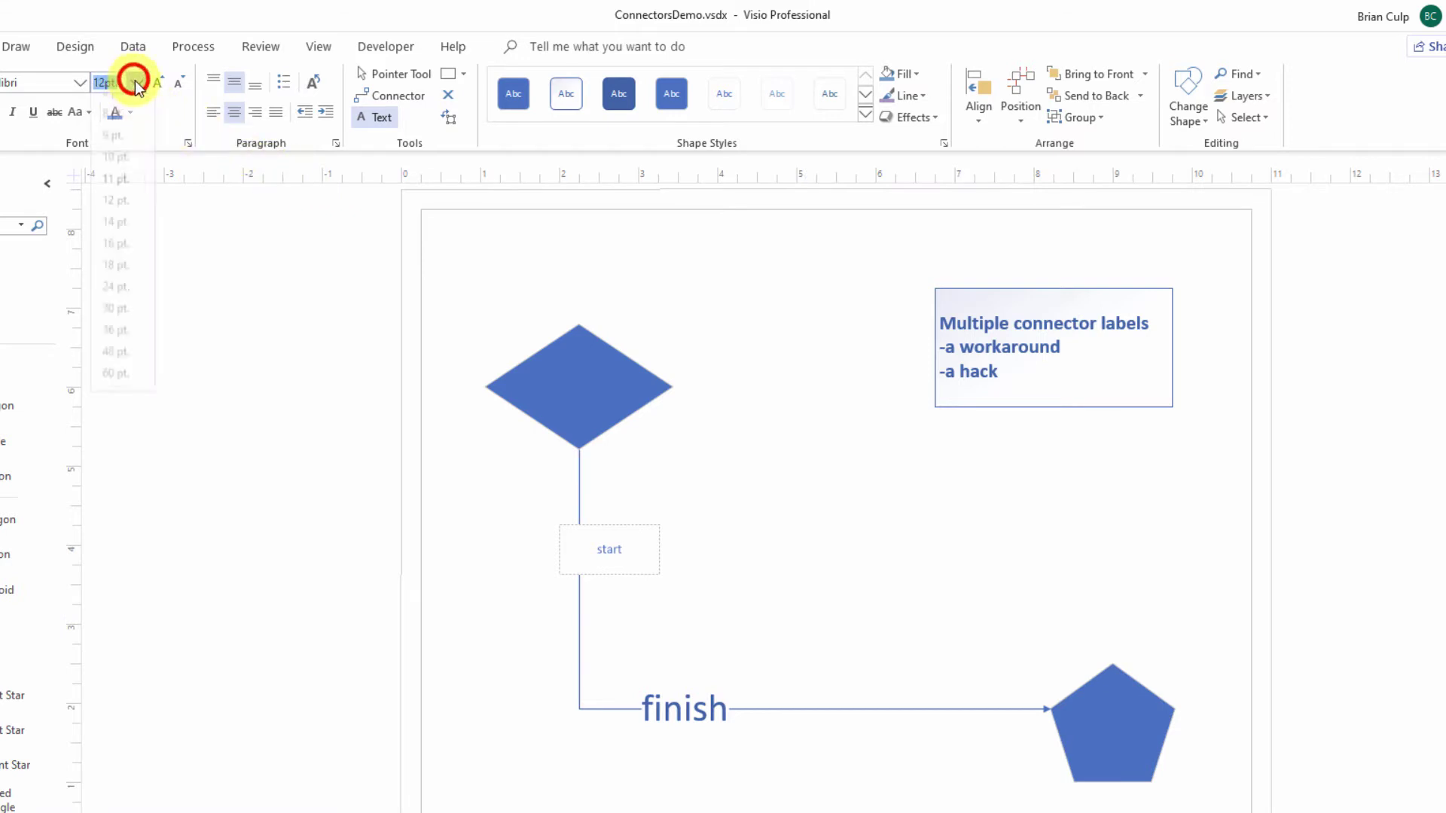
click(119, 345)
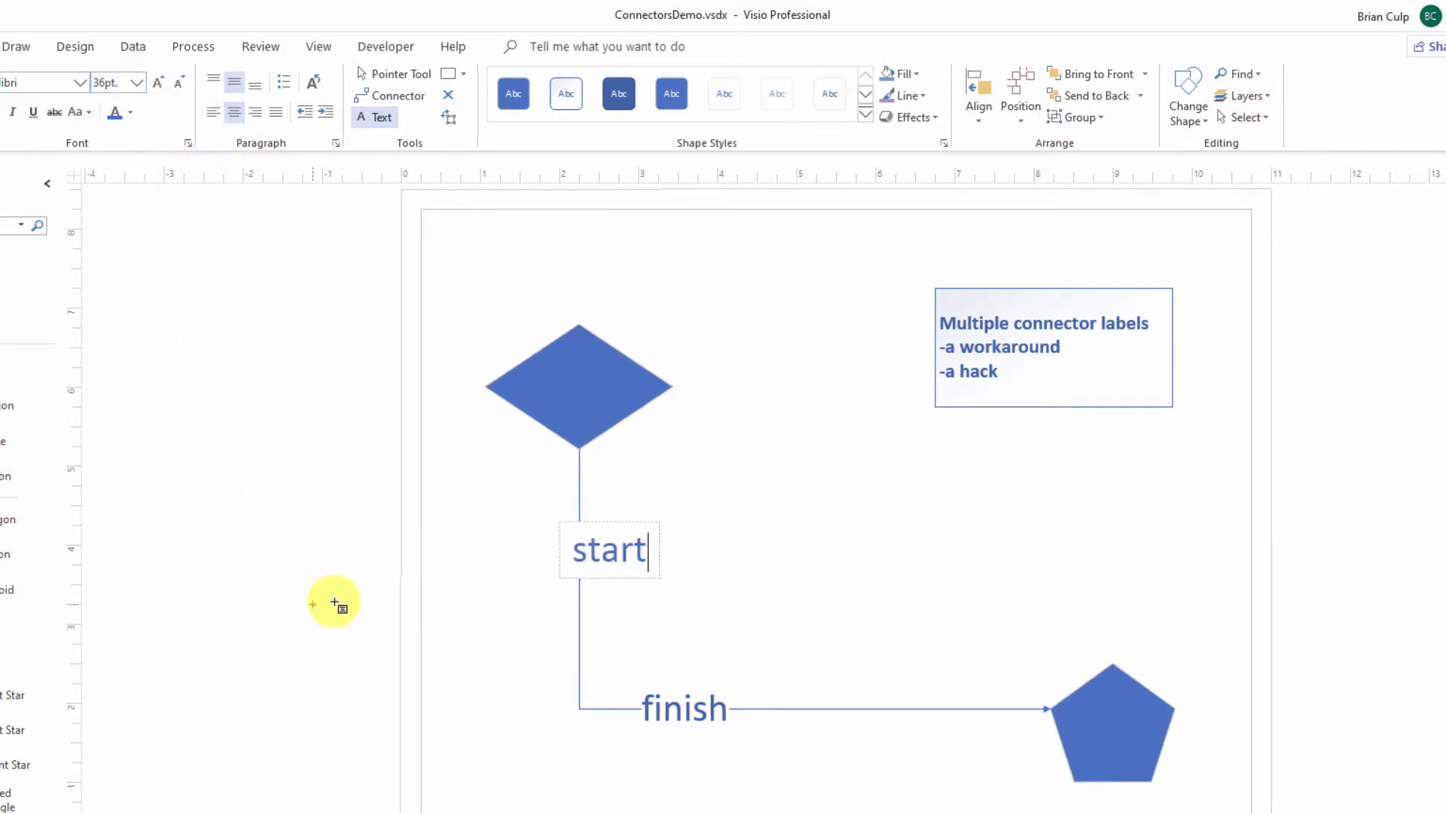
key(Escape)
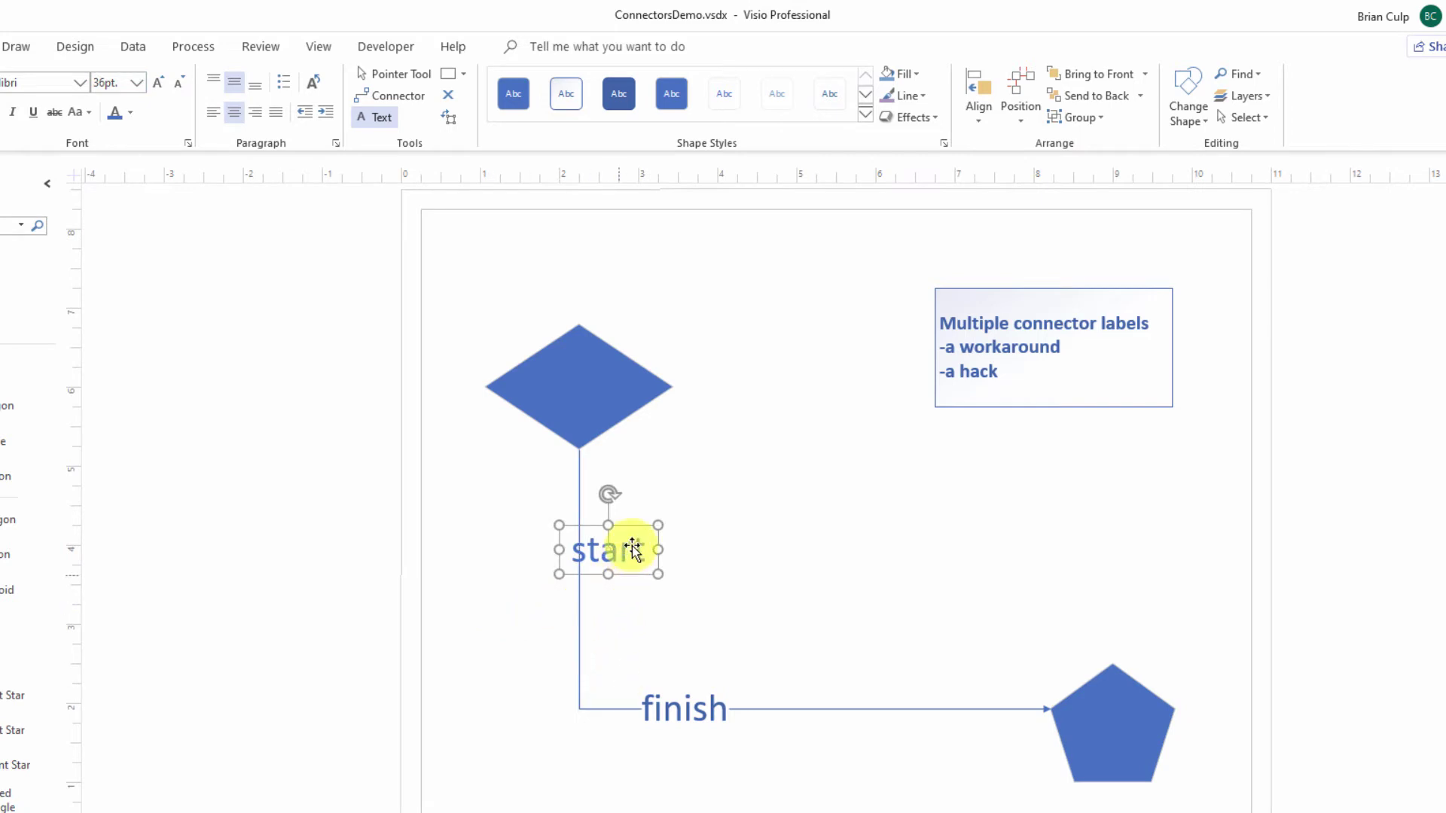
drag(634, 532, 604, 531)
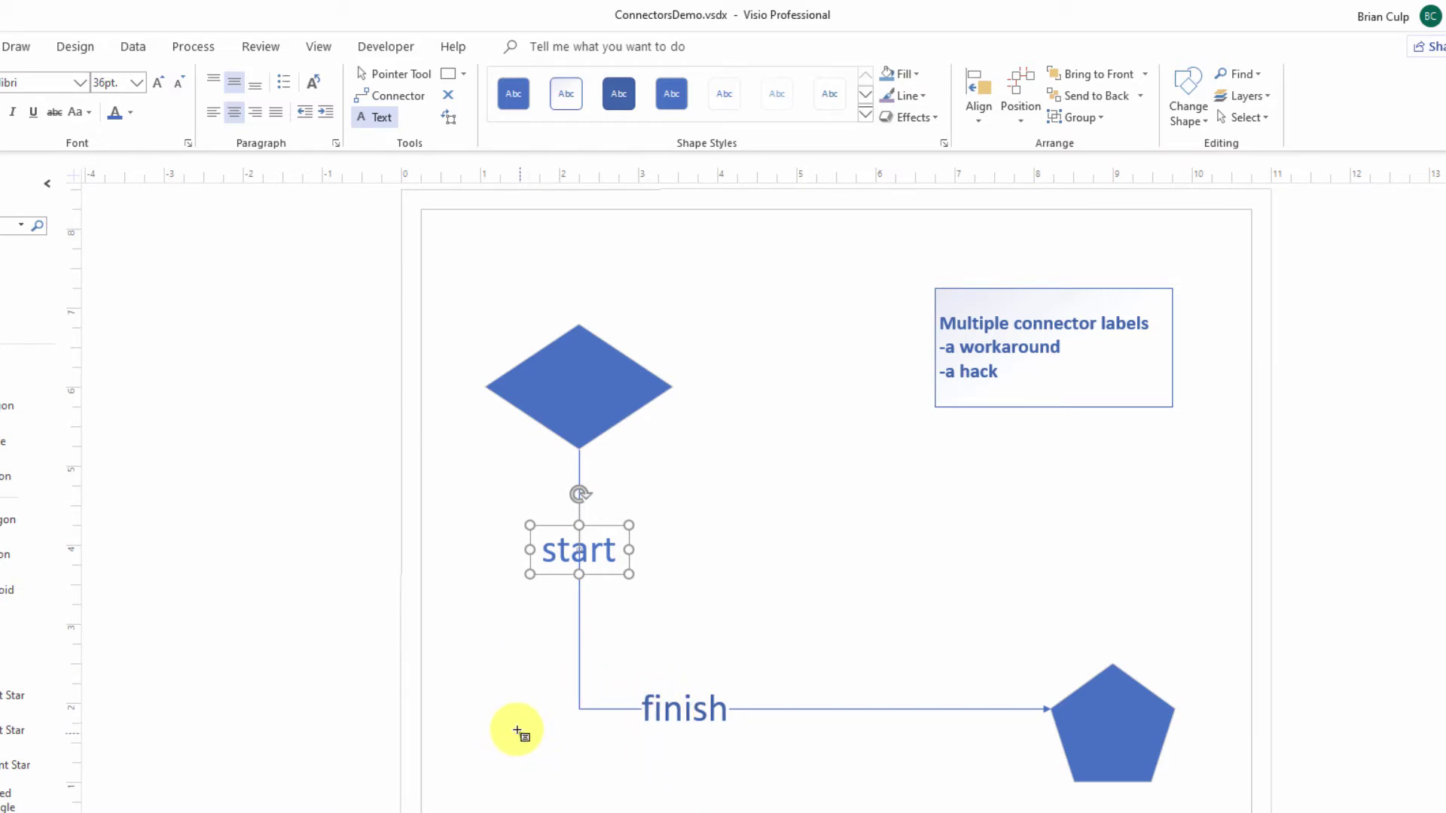
drag(542, 536, 617, 550)
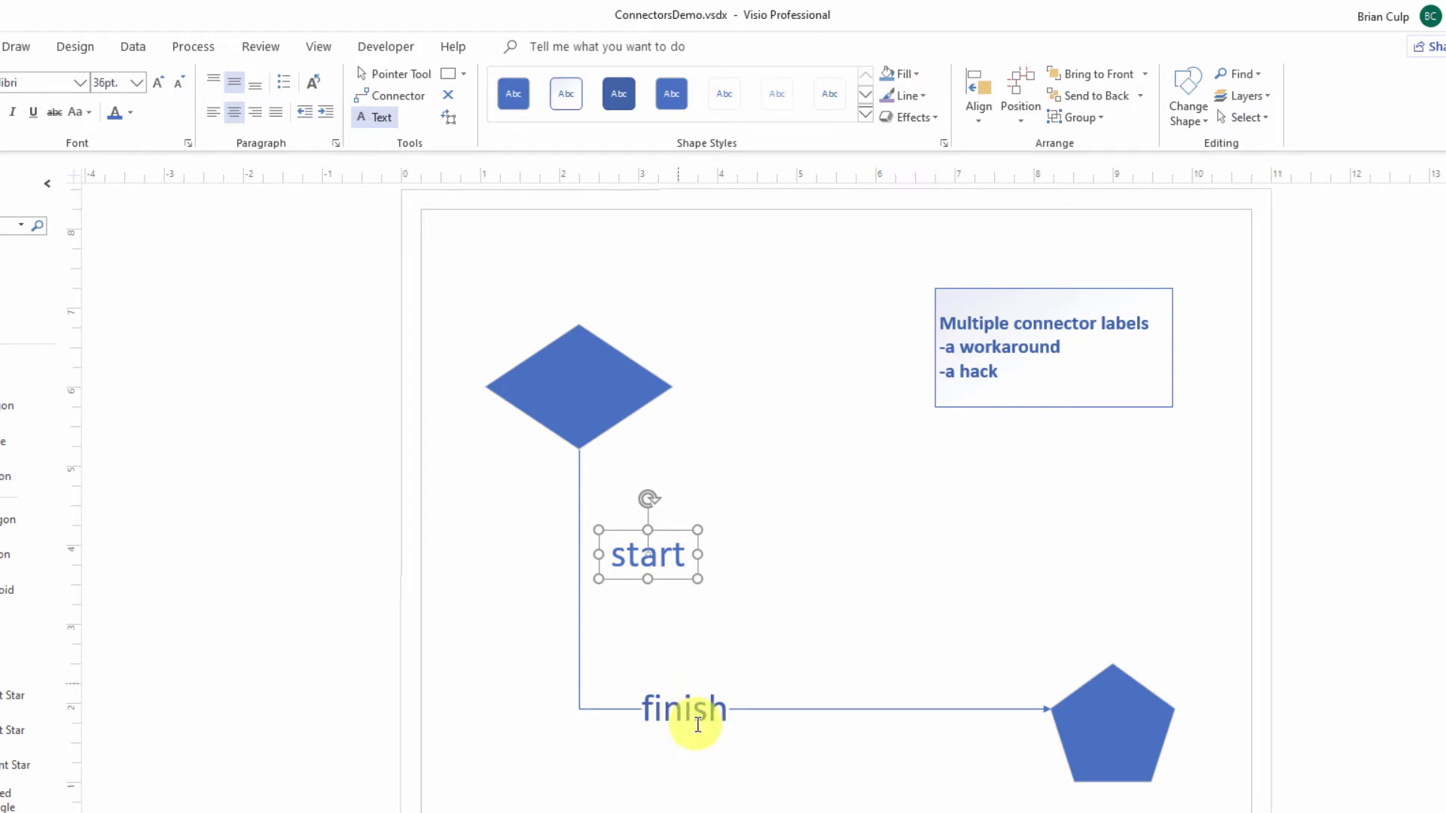
Select the connector with its 'start' and 'finish' labels, test-move them, then delete them.
key(ctrl+1)
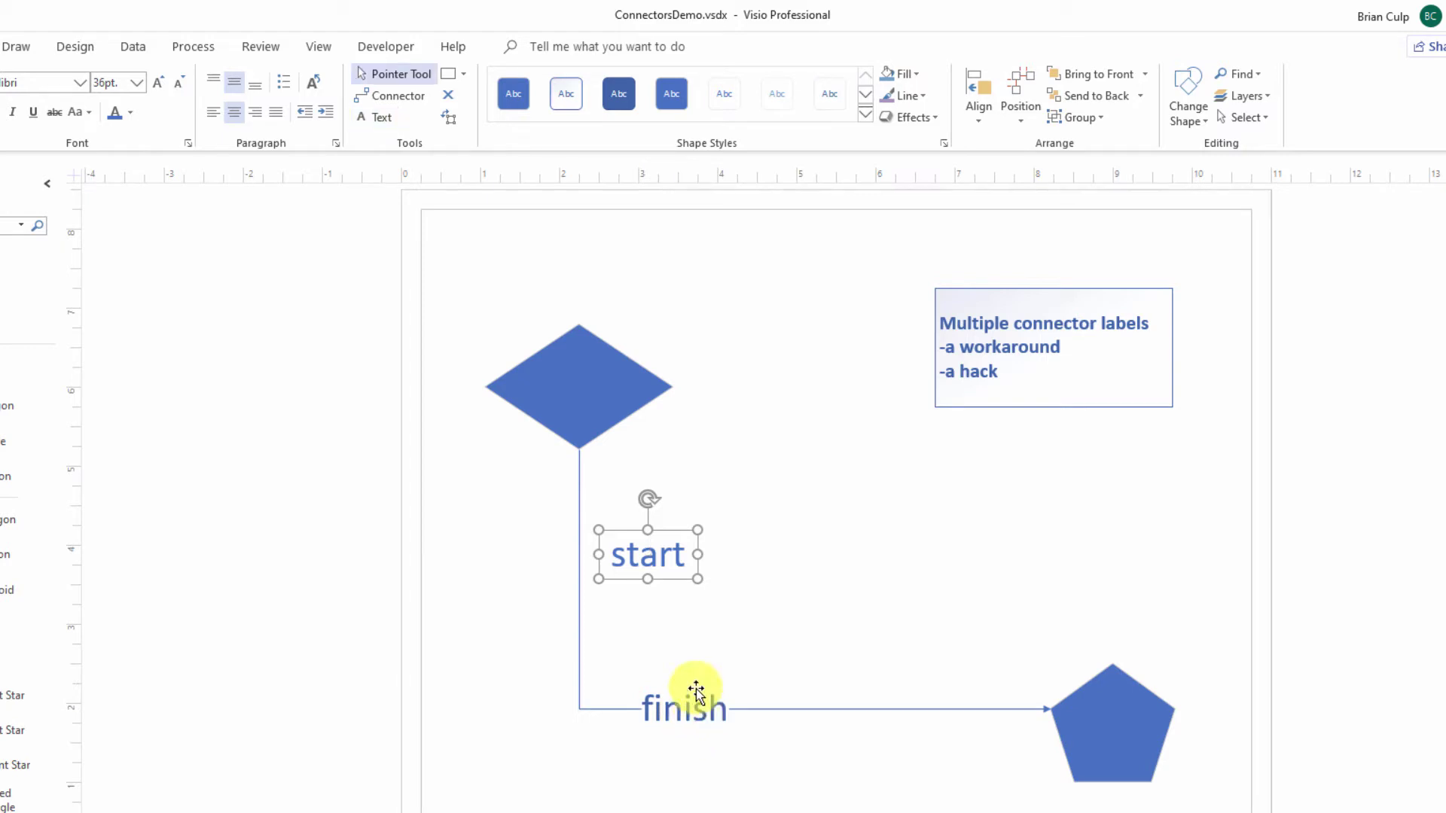
click(742, 708)
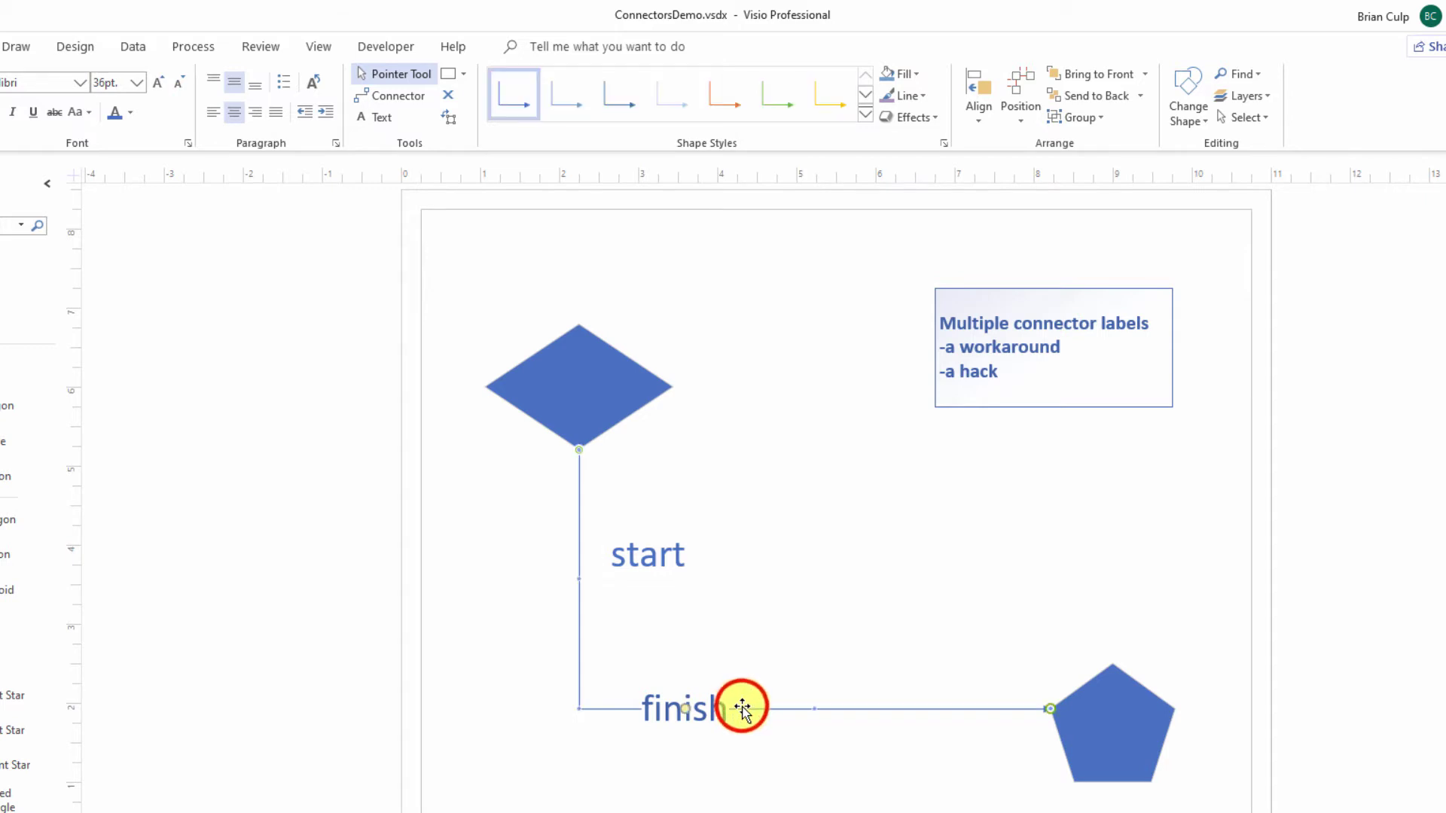
click(635, 564)
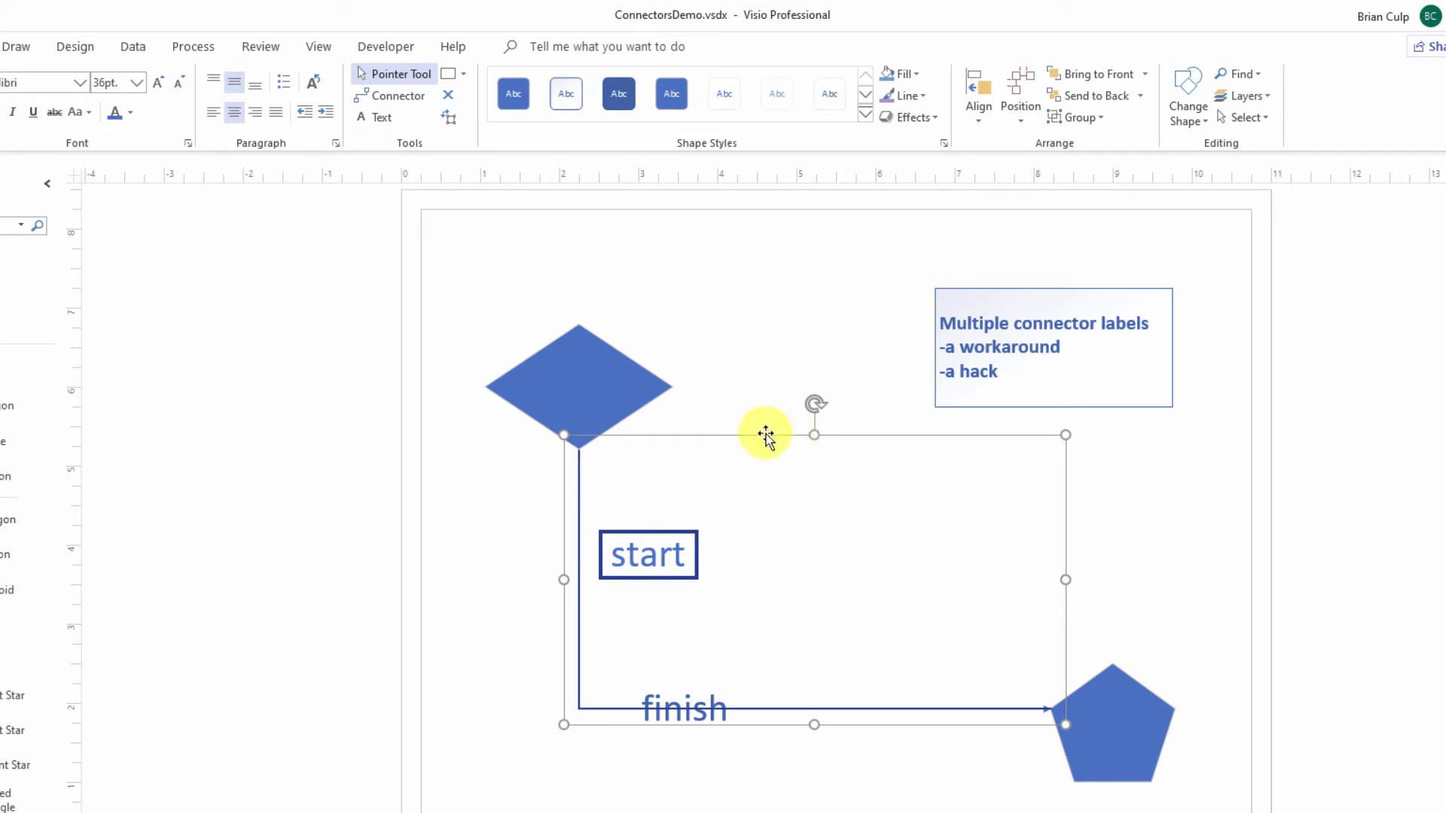
drag(765, 435, 847, 452)
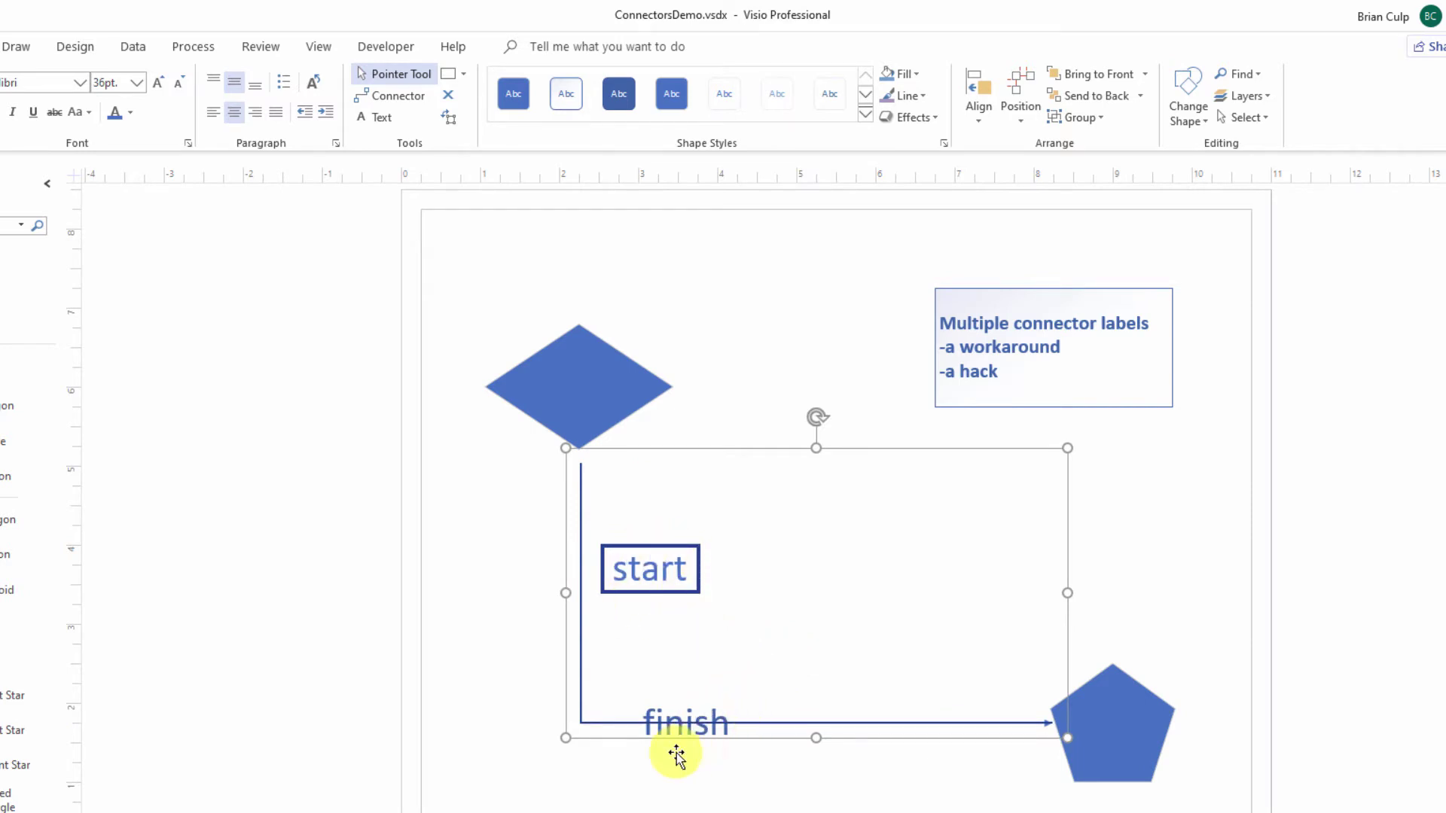
drag(611, 482, 592, 505)
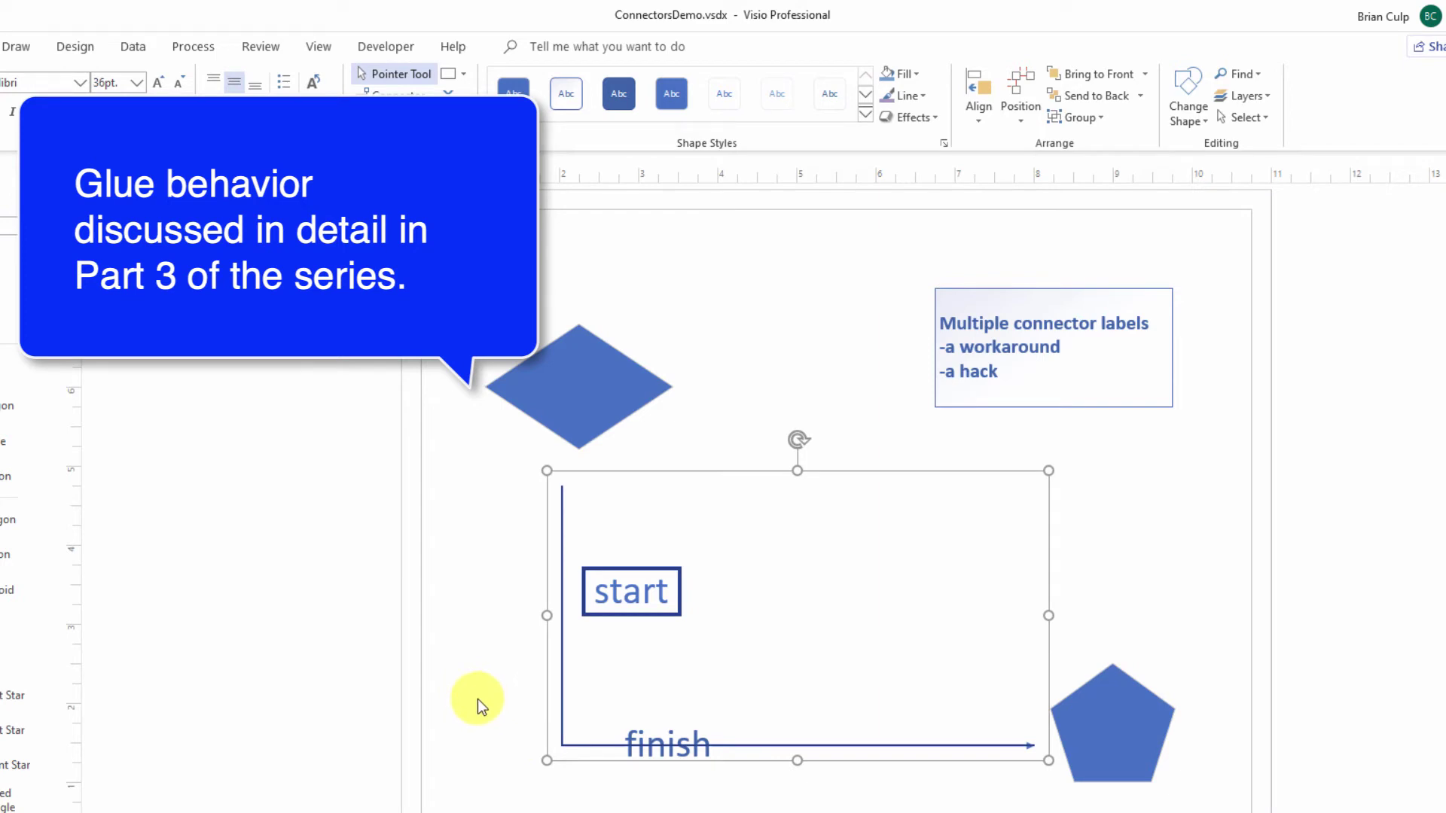
key(Delete)
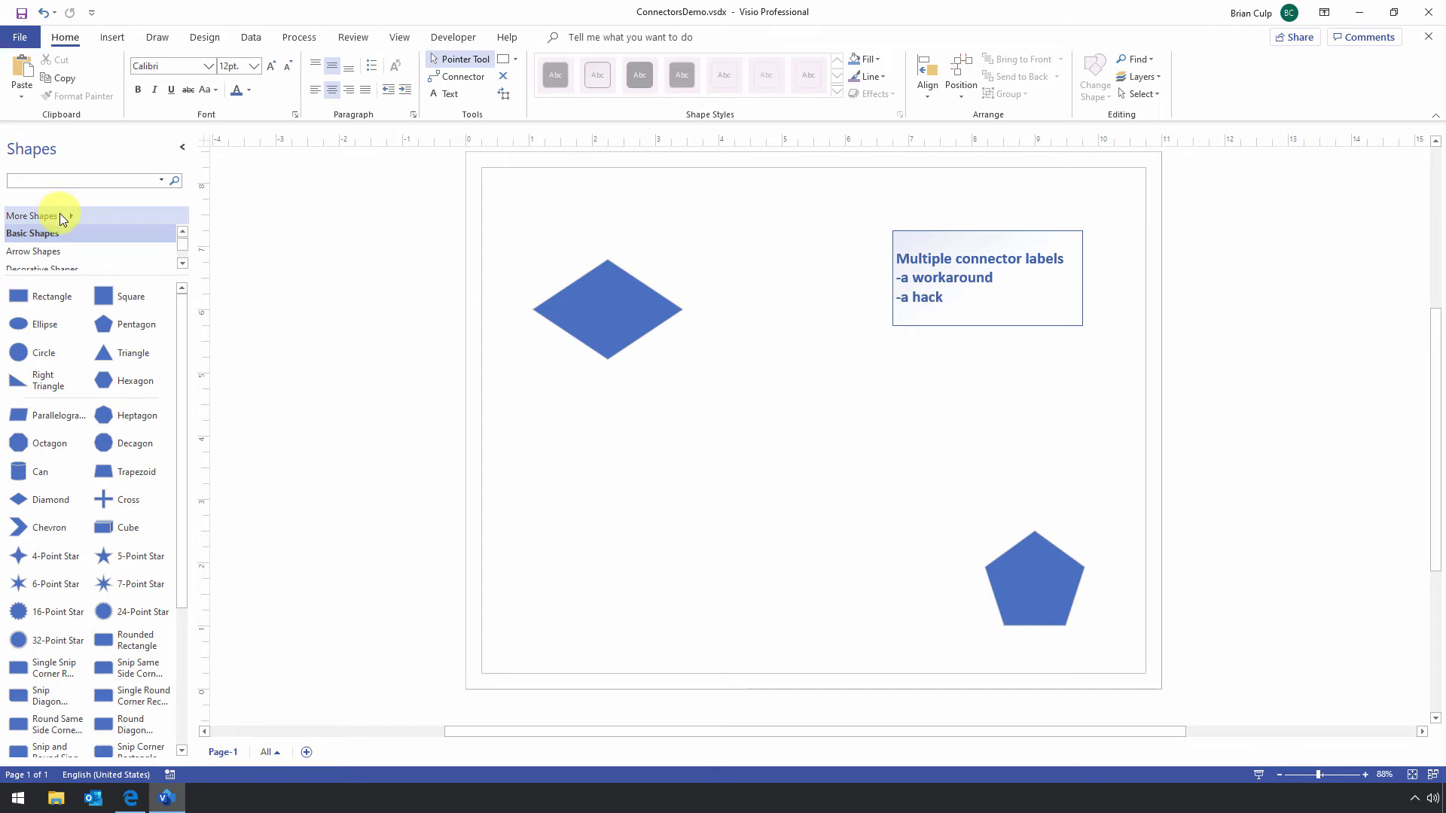
Browse the More Shapes catalogue and make UML Class the active stencil.
click(70, 214)
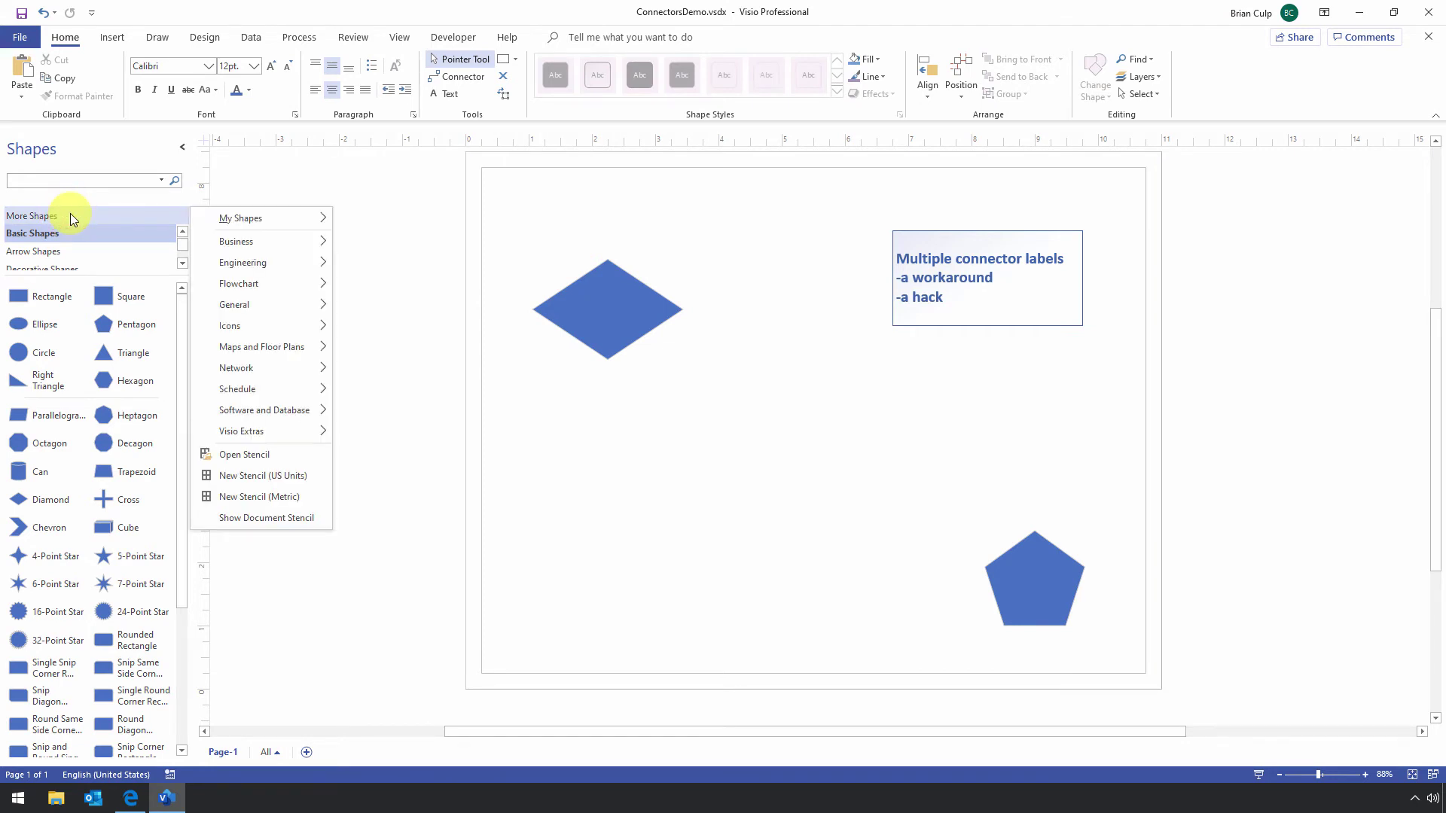
mouse_move(242, 410)
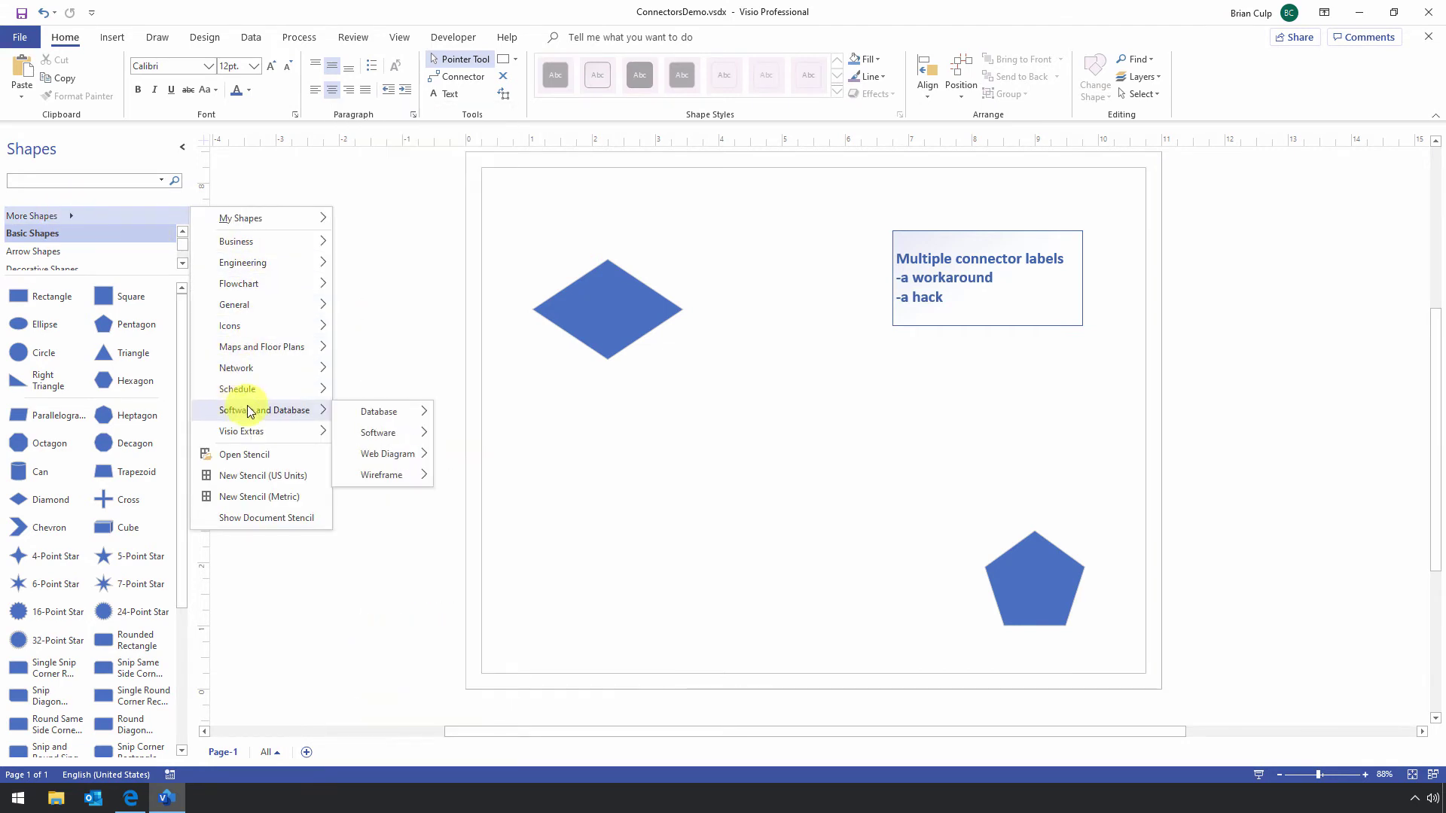
mouse_move(402, 442)
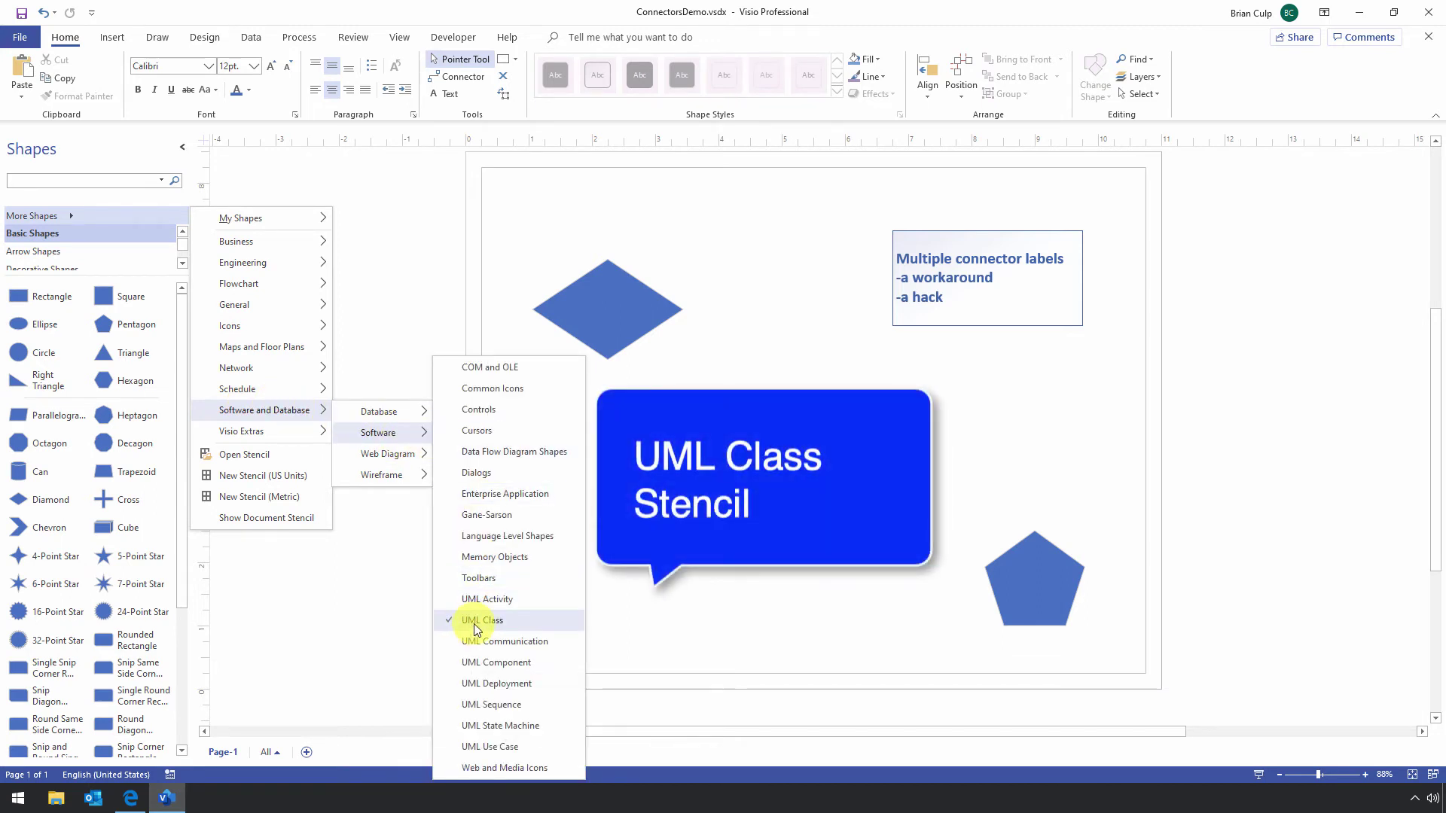
click(370, 625)
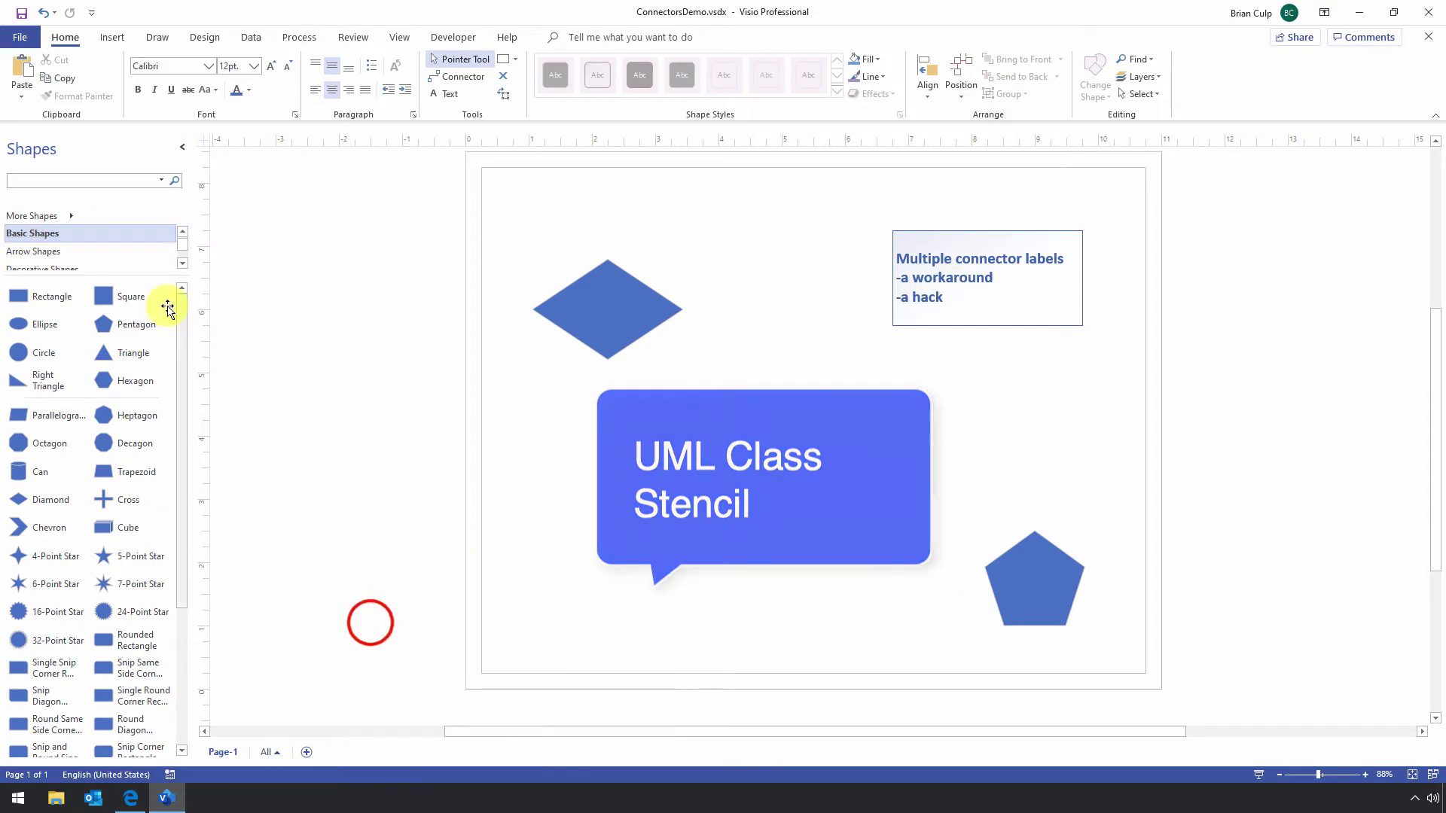
click(182, 263)
click(182, 263)
click(182, 264)
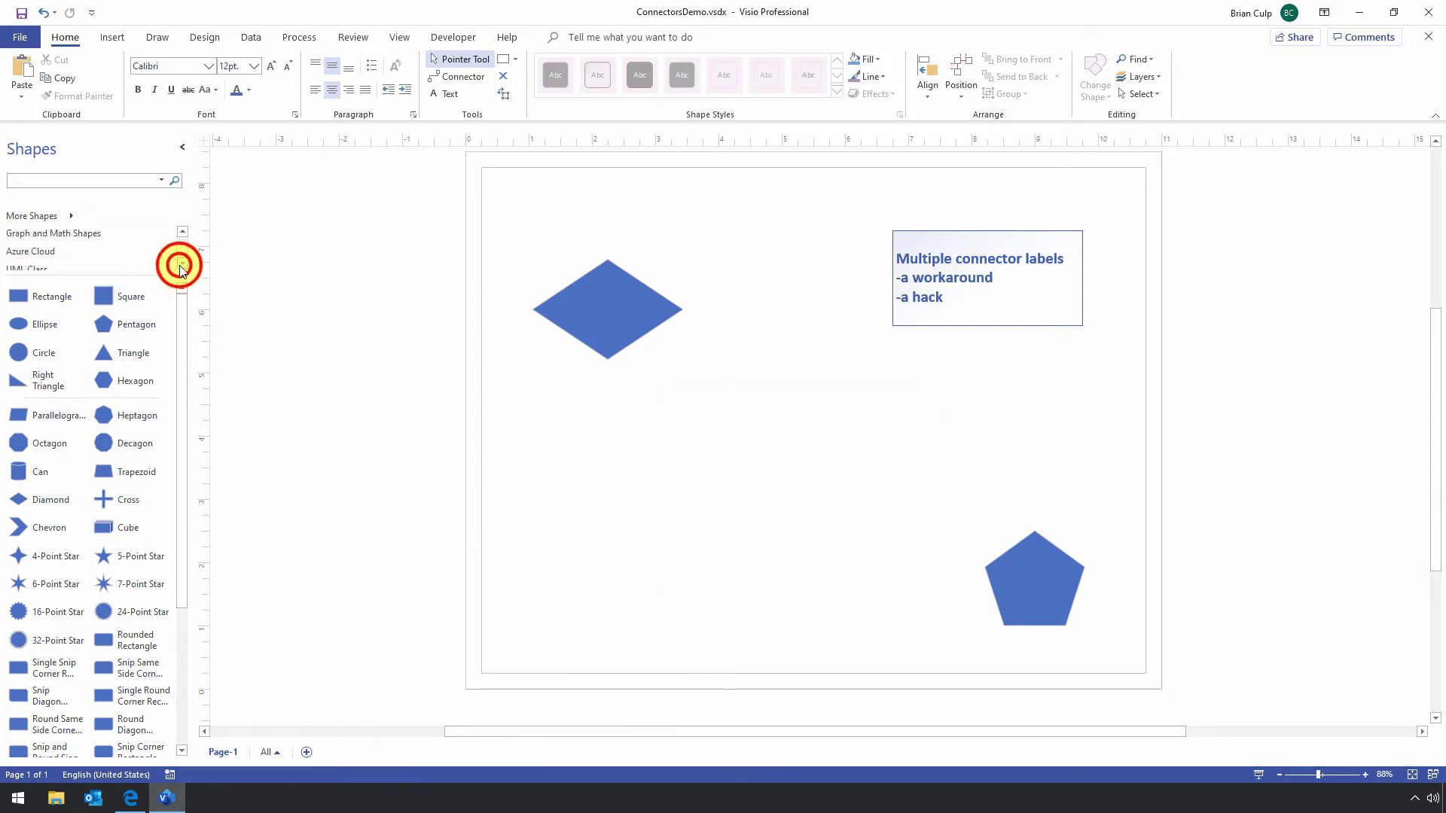
click(182, 263)
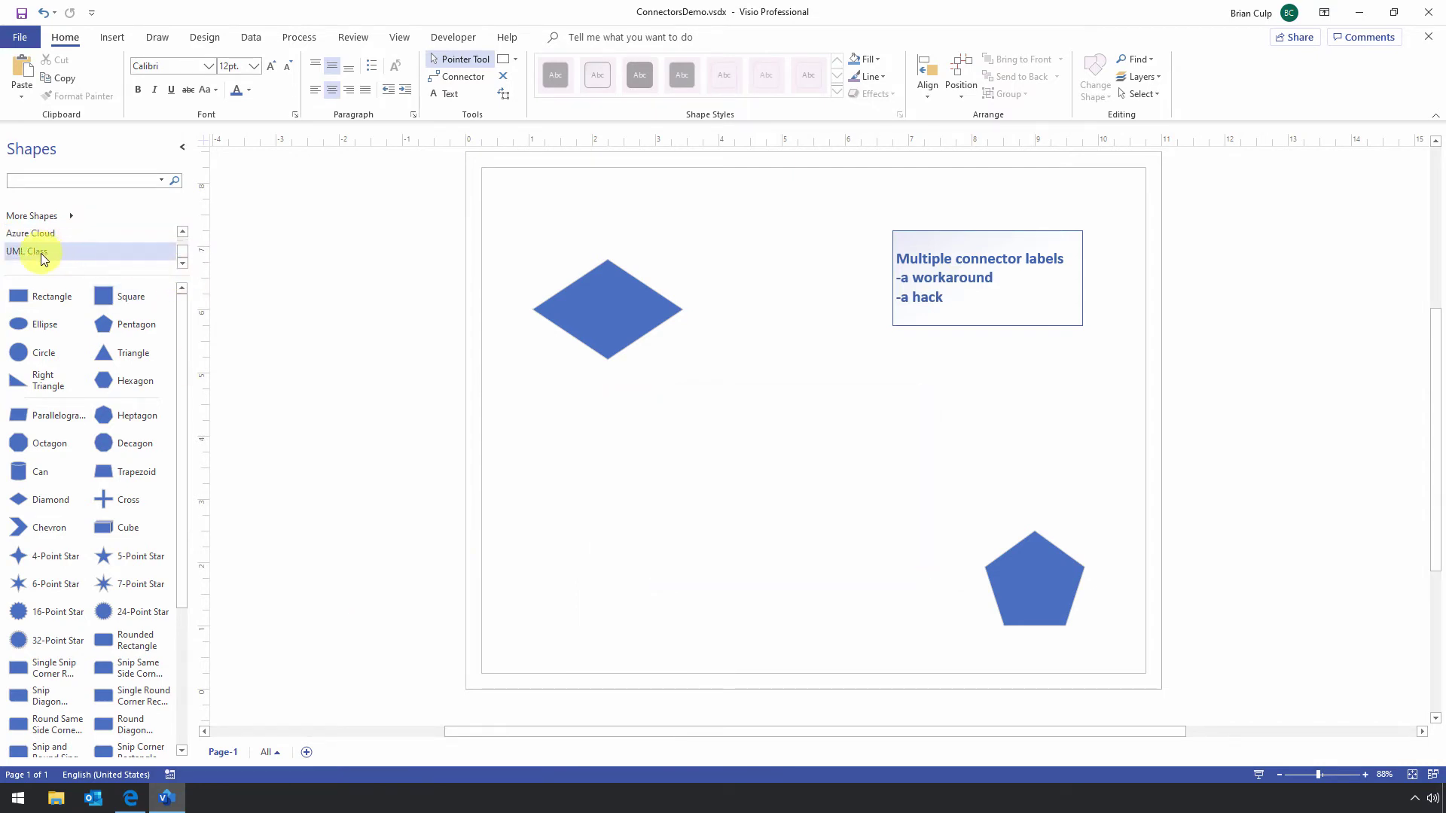
click(39, 253)
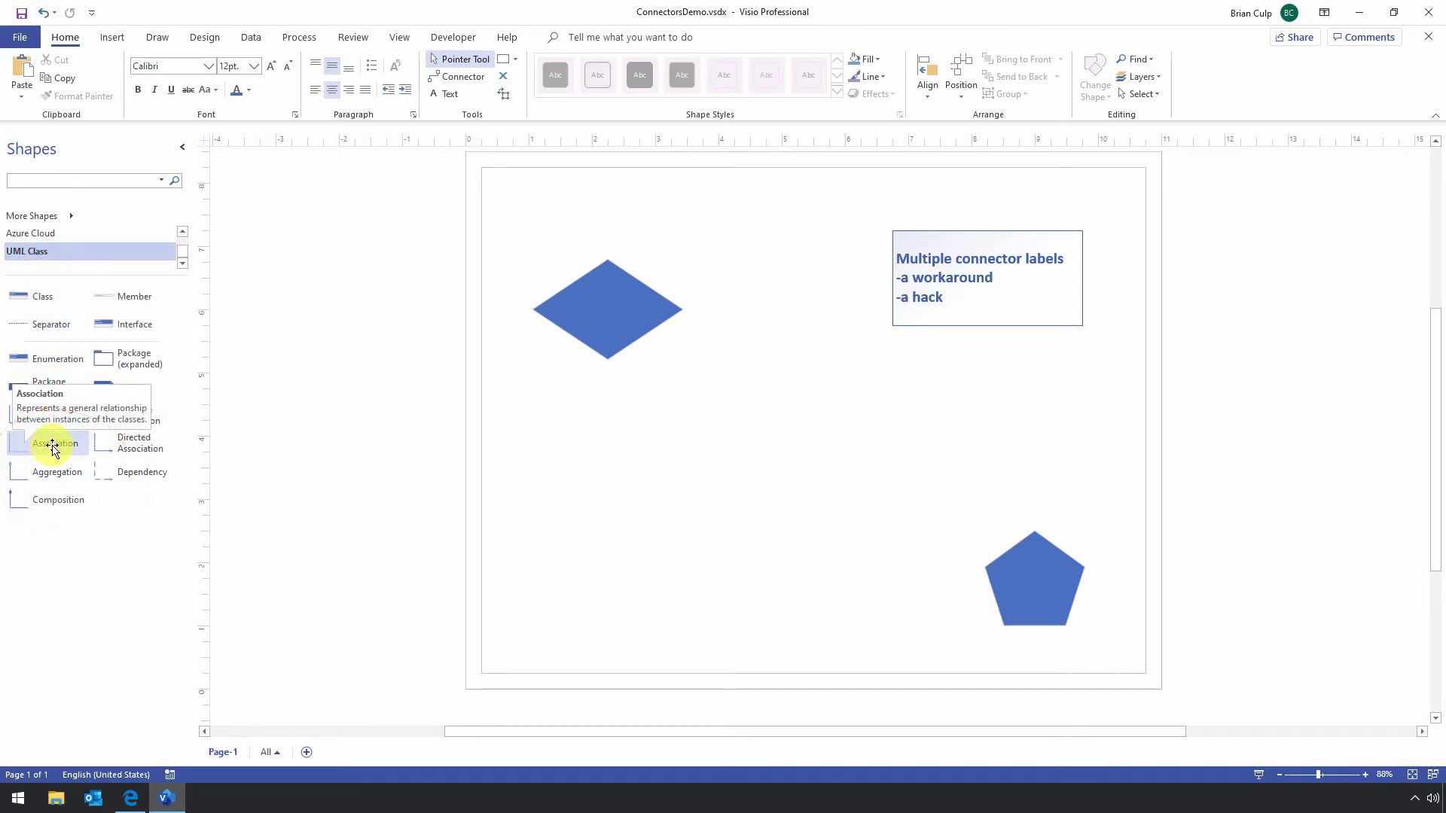
Glue an Association connector from the diamond's bottom to the pentagon, then nudge the pentagon up-left.
drag(53, 447, 1037, 586)
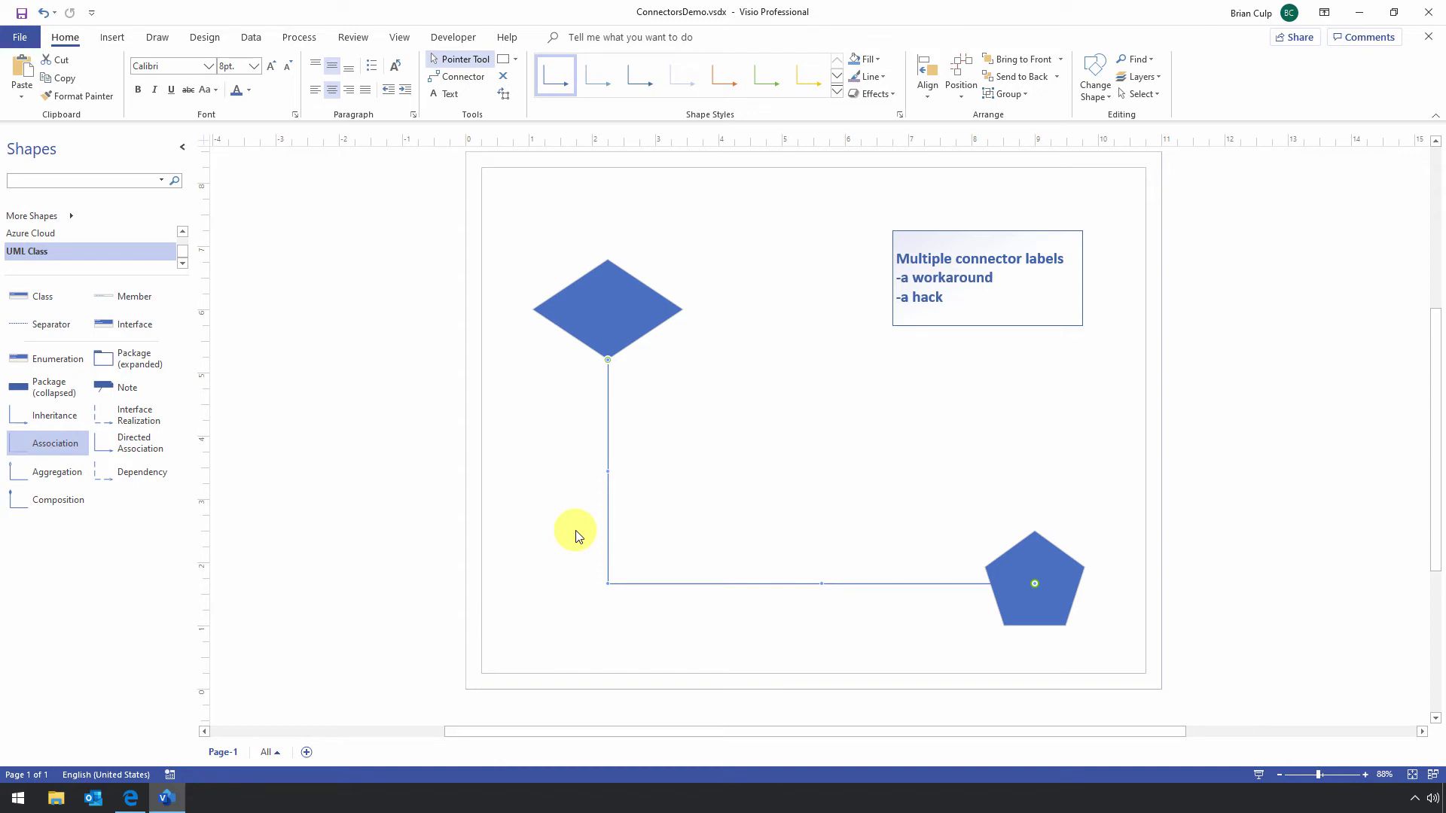
click(1045, 551)
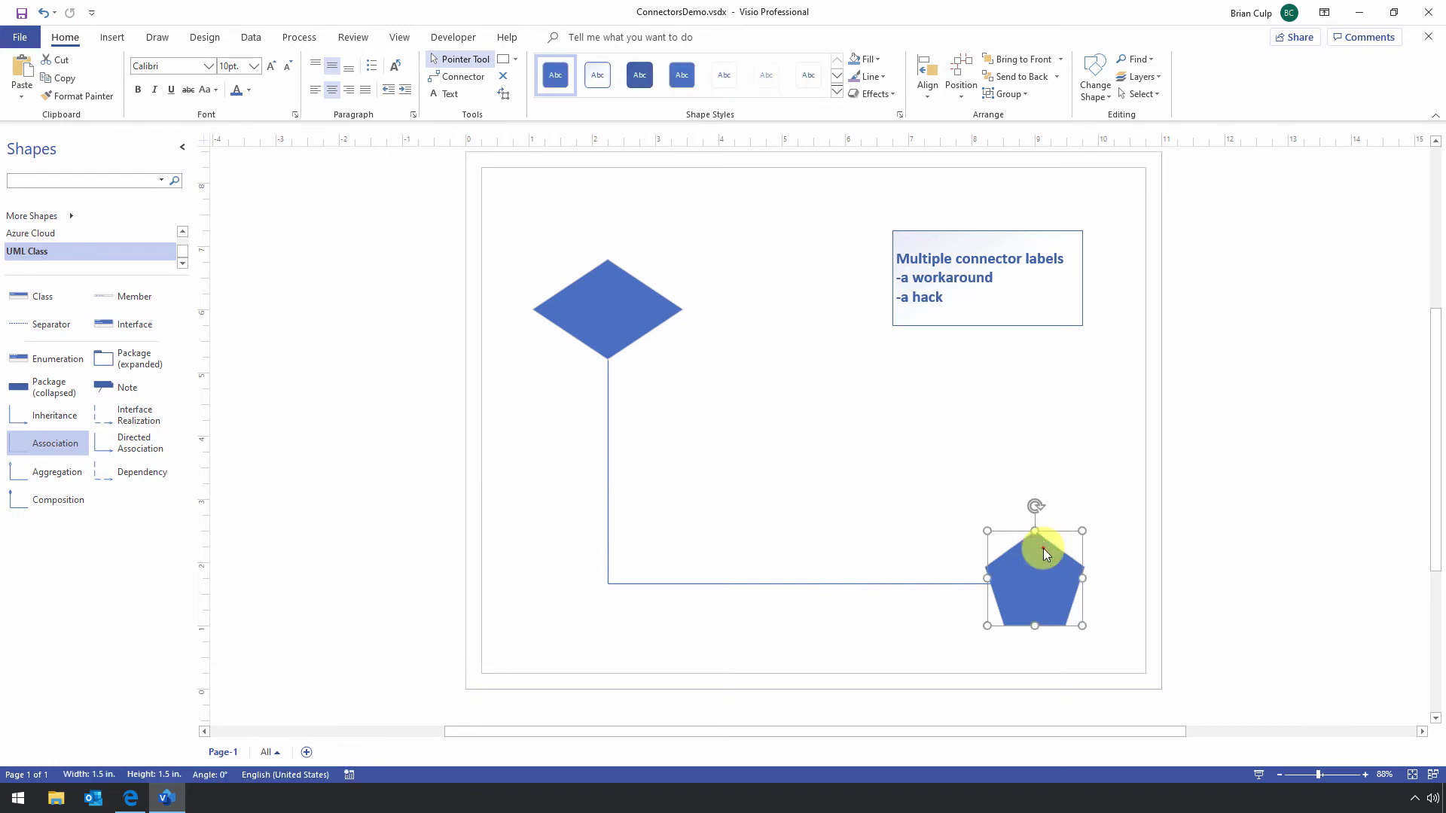
drag(1034, 555, 984, 543)
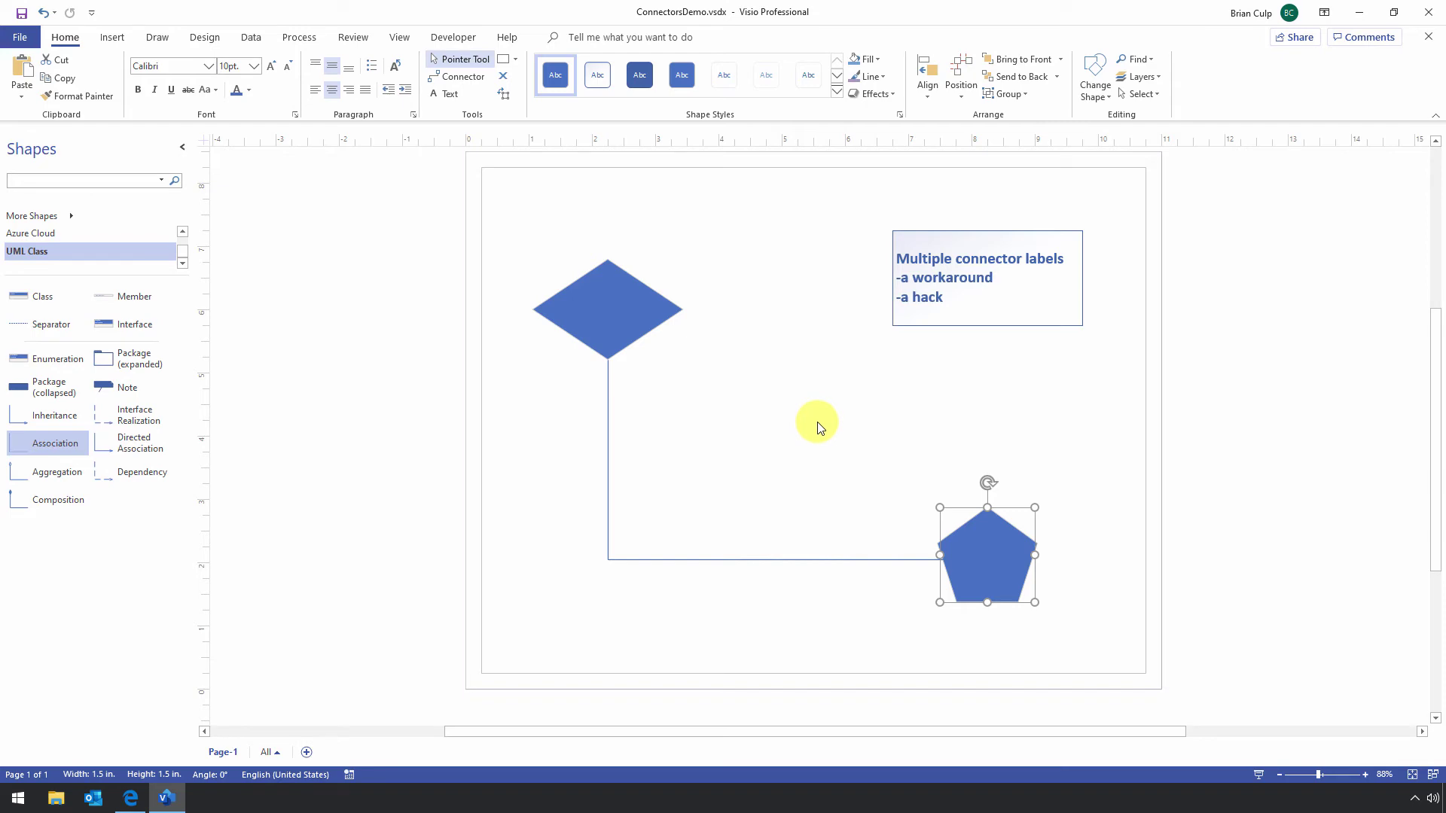
Show multiplicity labels on the Association and change the diamond-end label to 'start'.
right_click(726, 559)
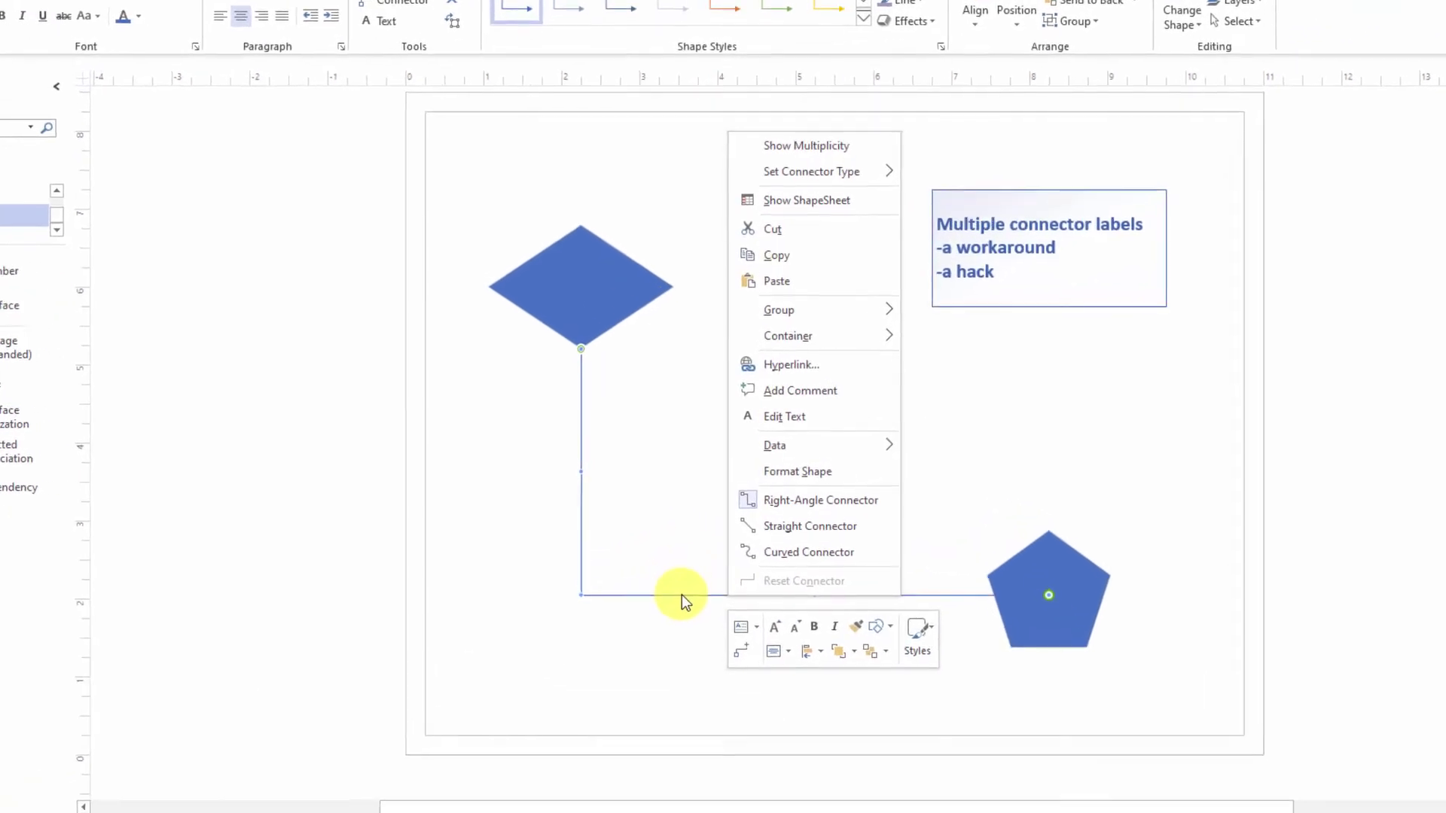
click(777, 141)
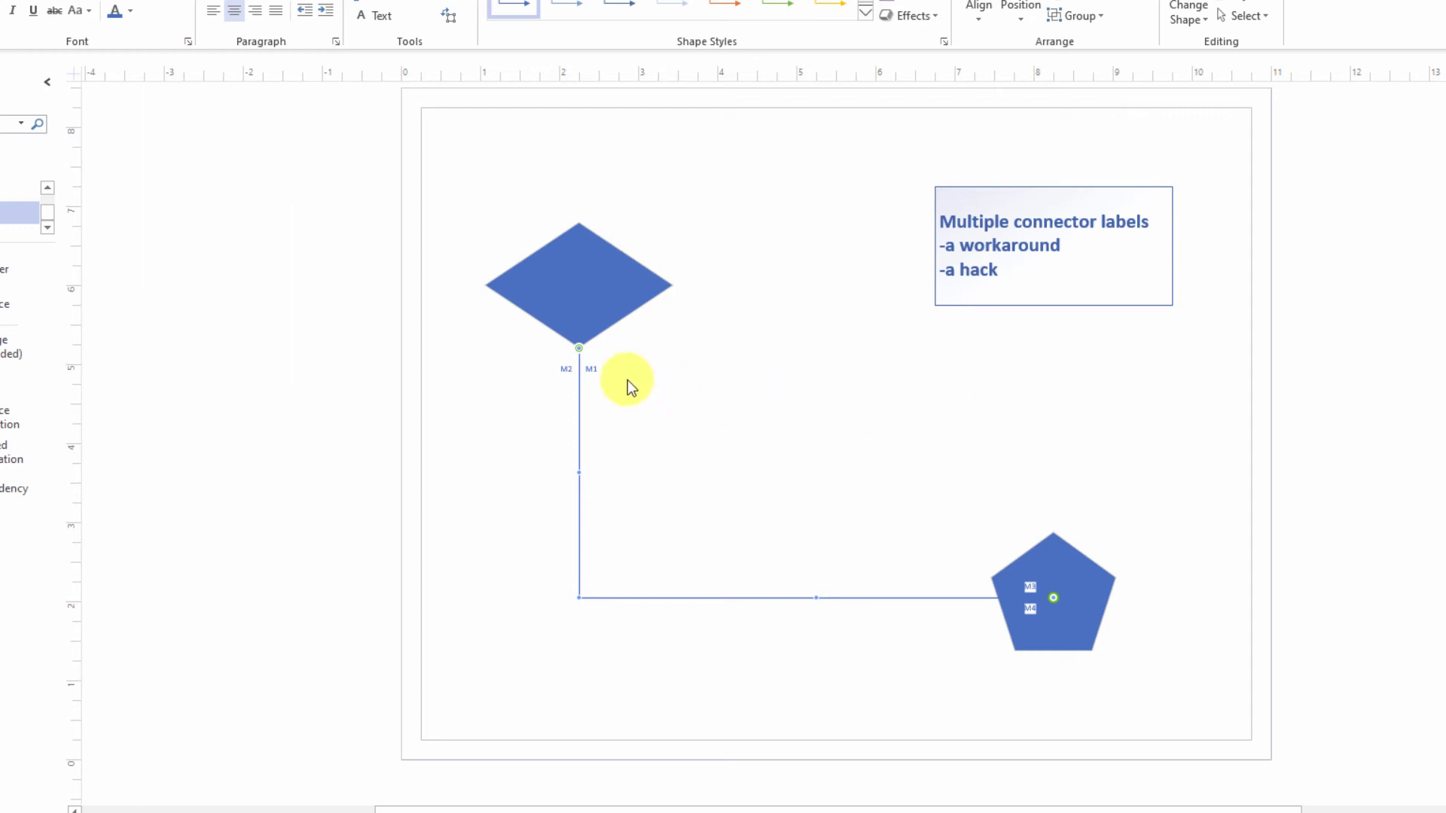
click(568, 370)
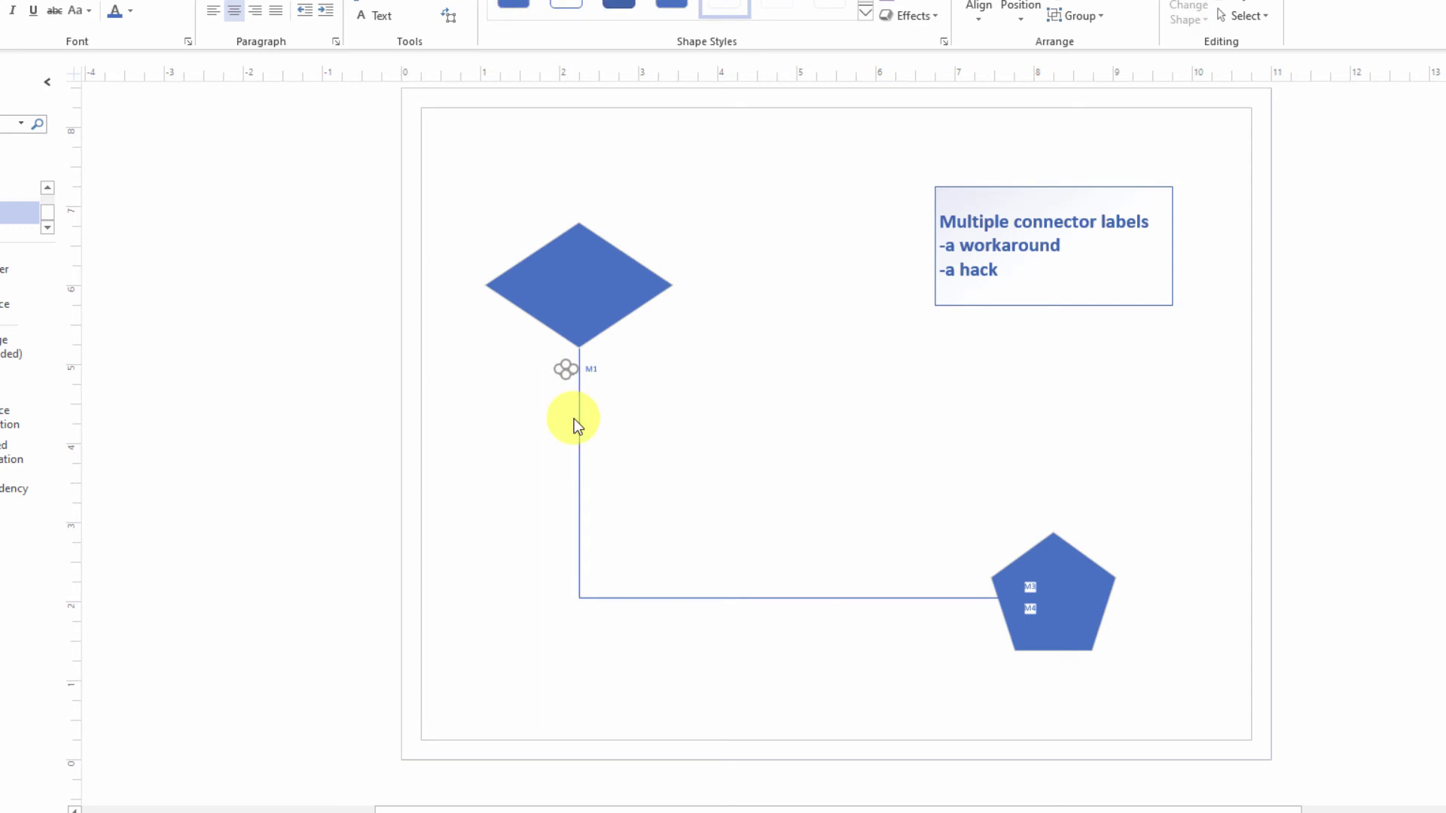
key(F2)
text(start)
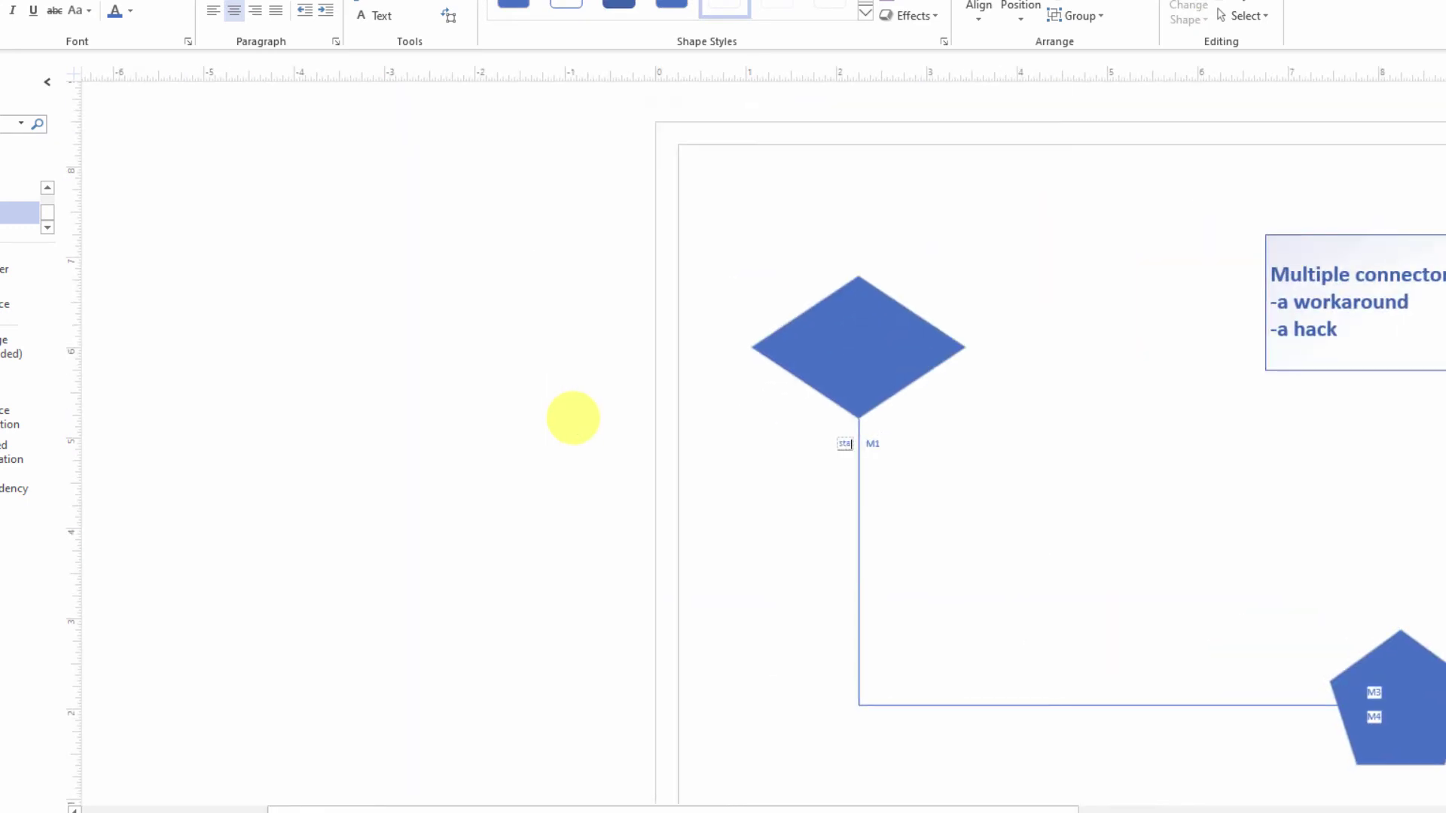
click(573, 418)
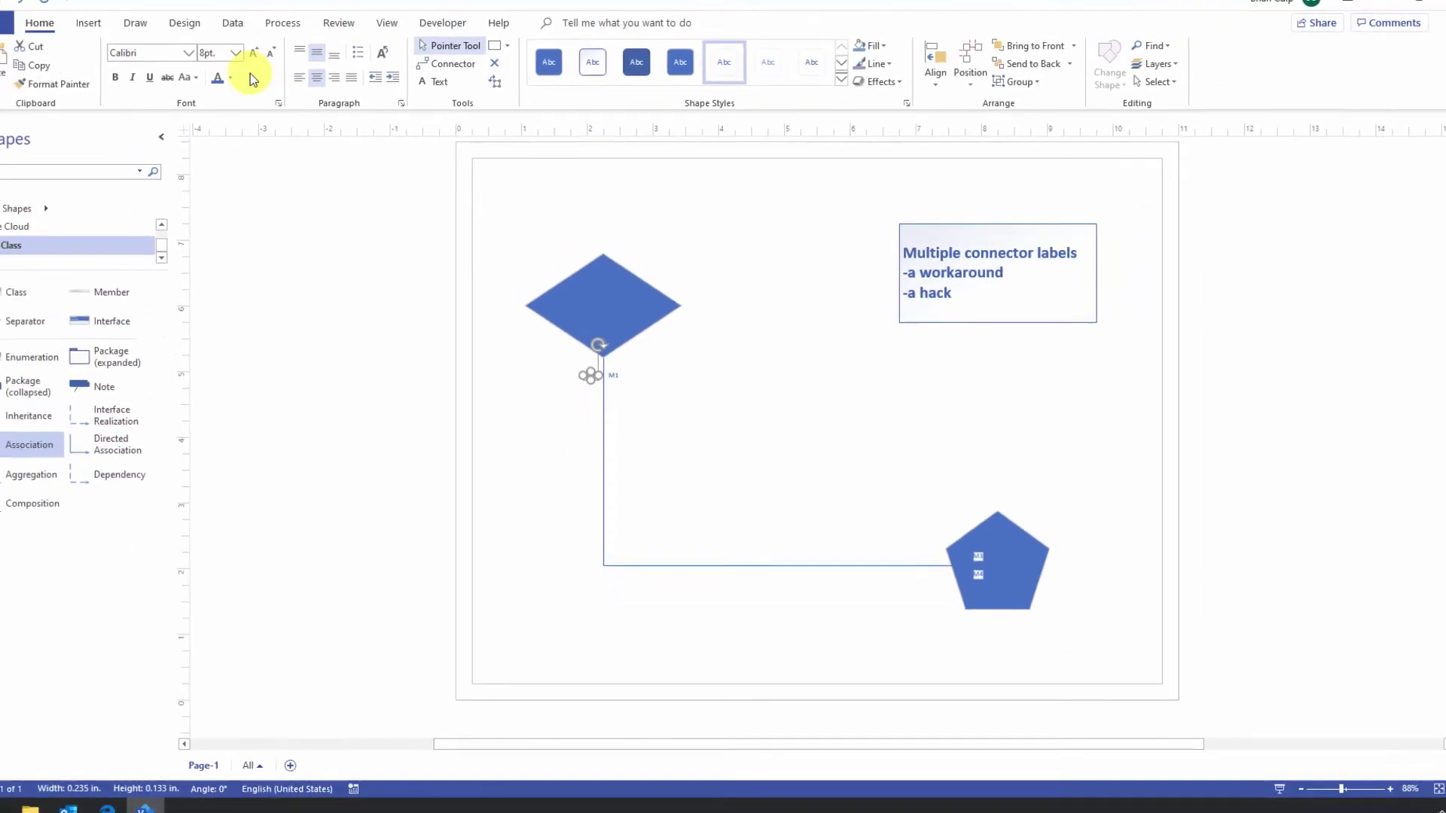
Enlarge 'start' to 36 pt and change the pentagon-end M3 label to 'finish' at 36 pt.
click(251, 69)
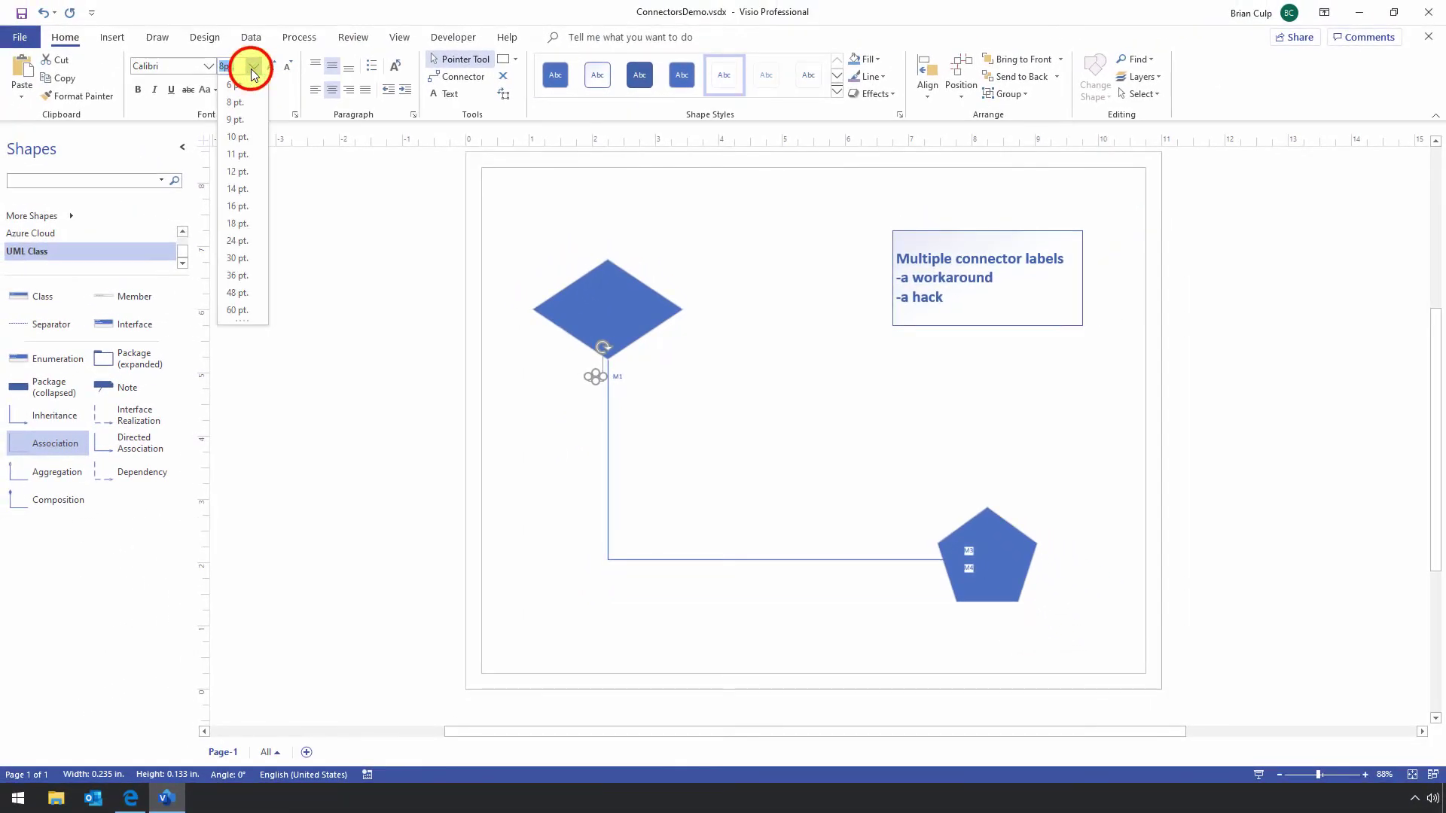
click(245, 273)
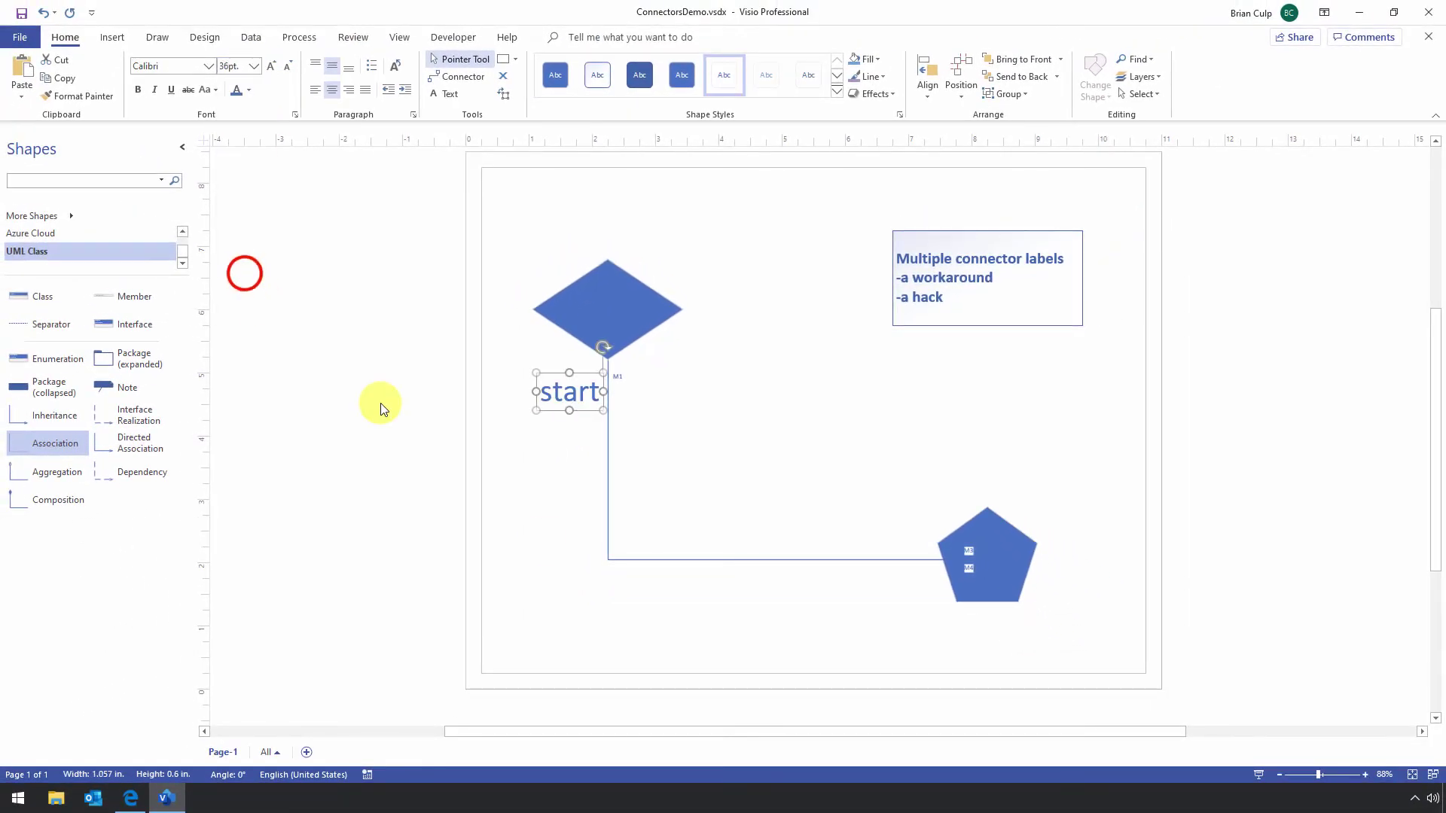
click(971, 551)
text(finish)
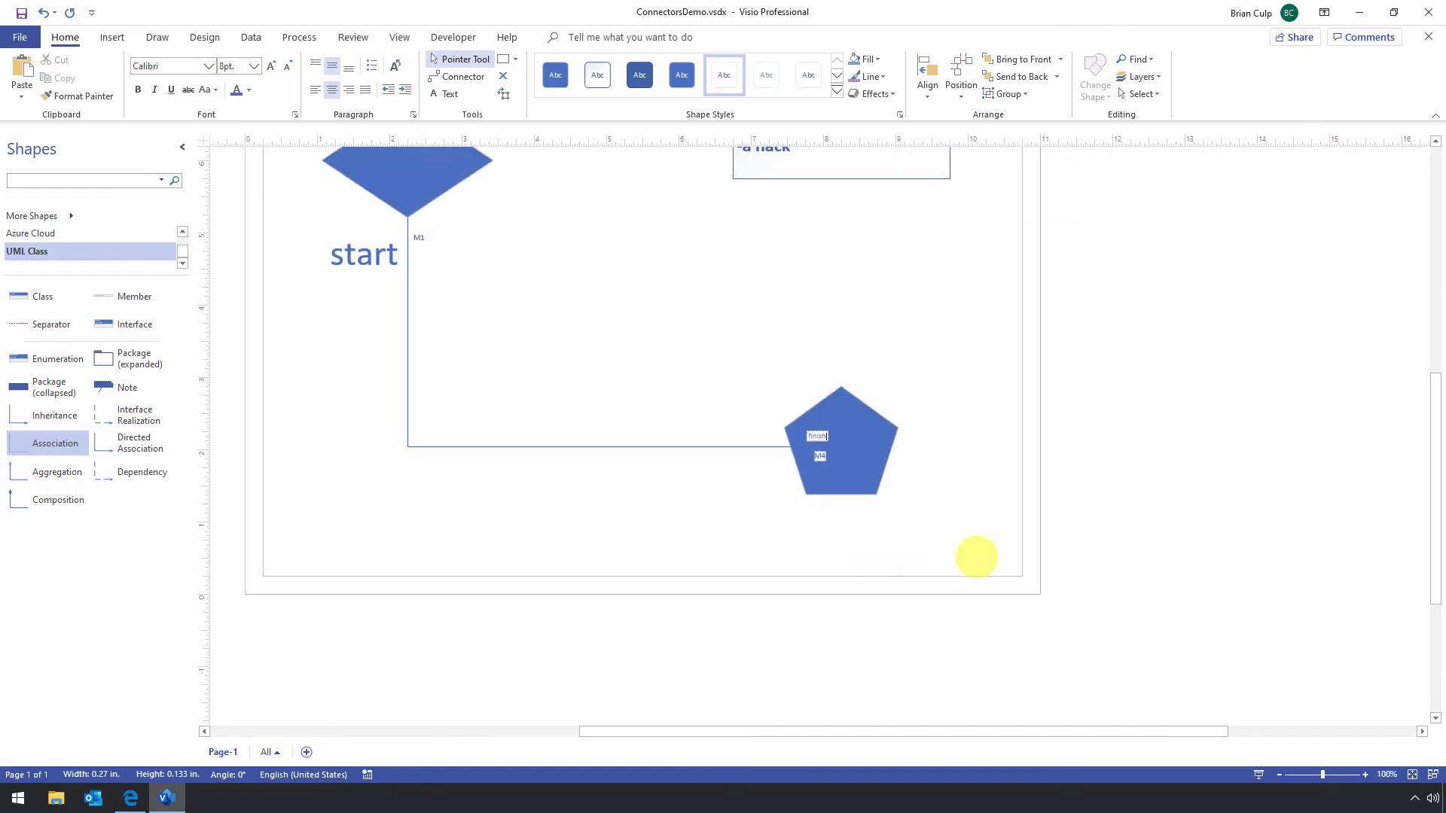
key(Escape)
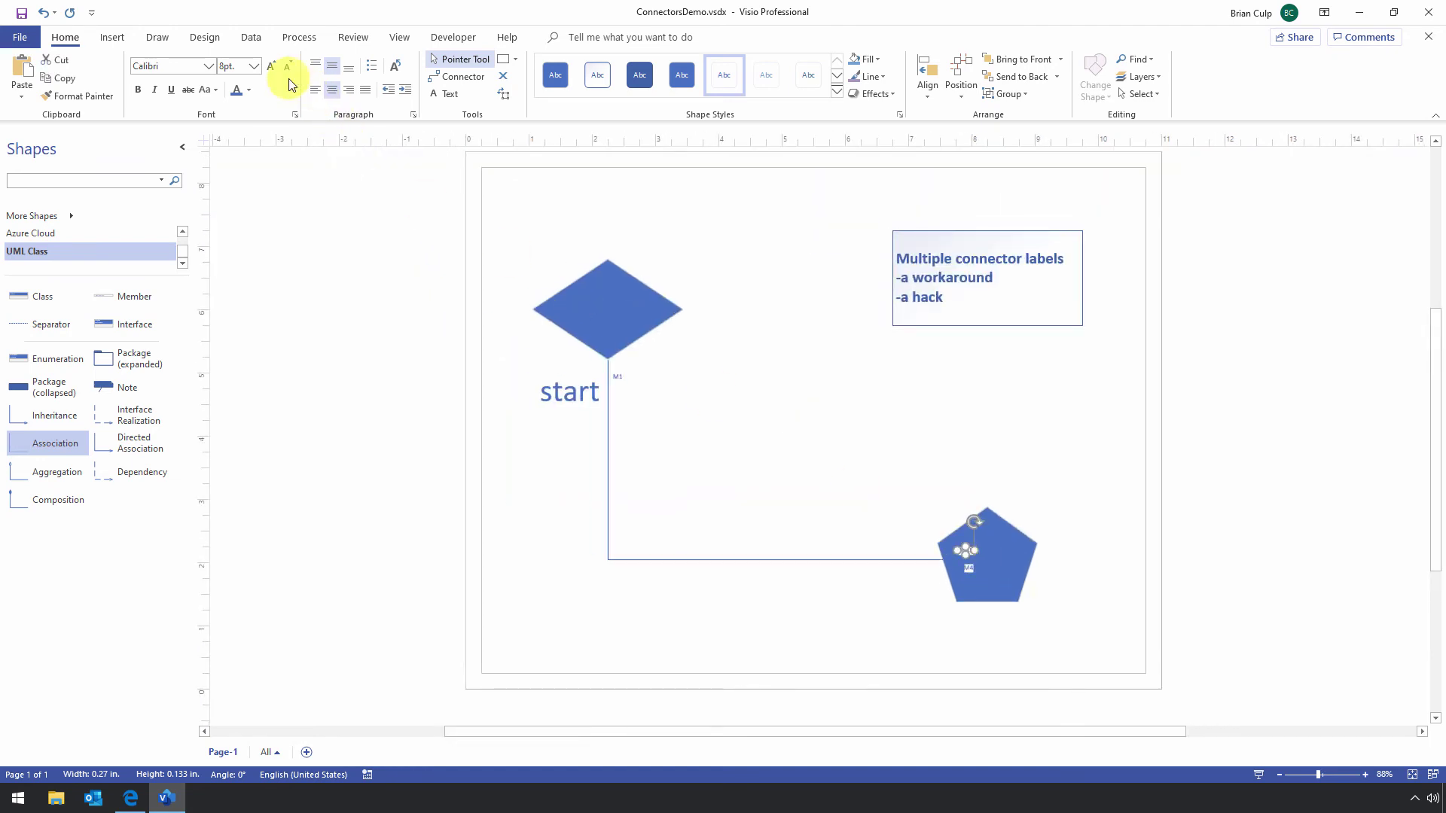
click(254, 66)
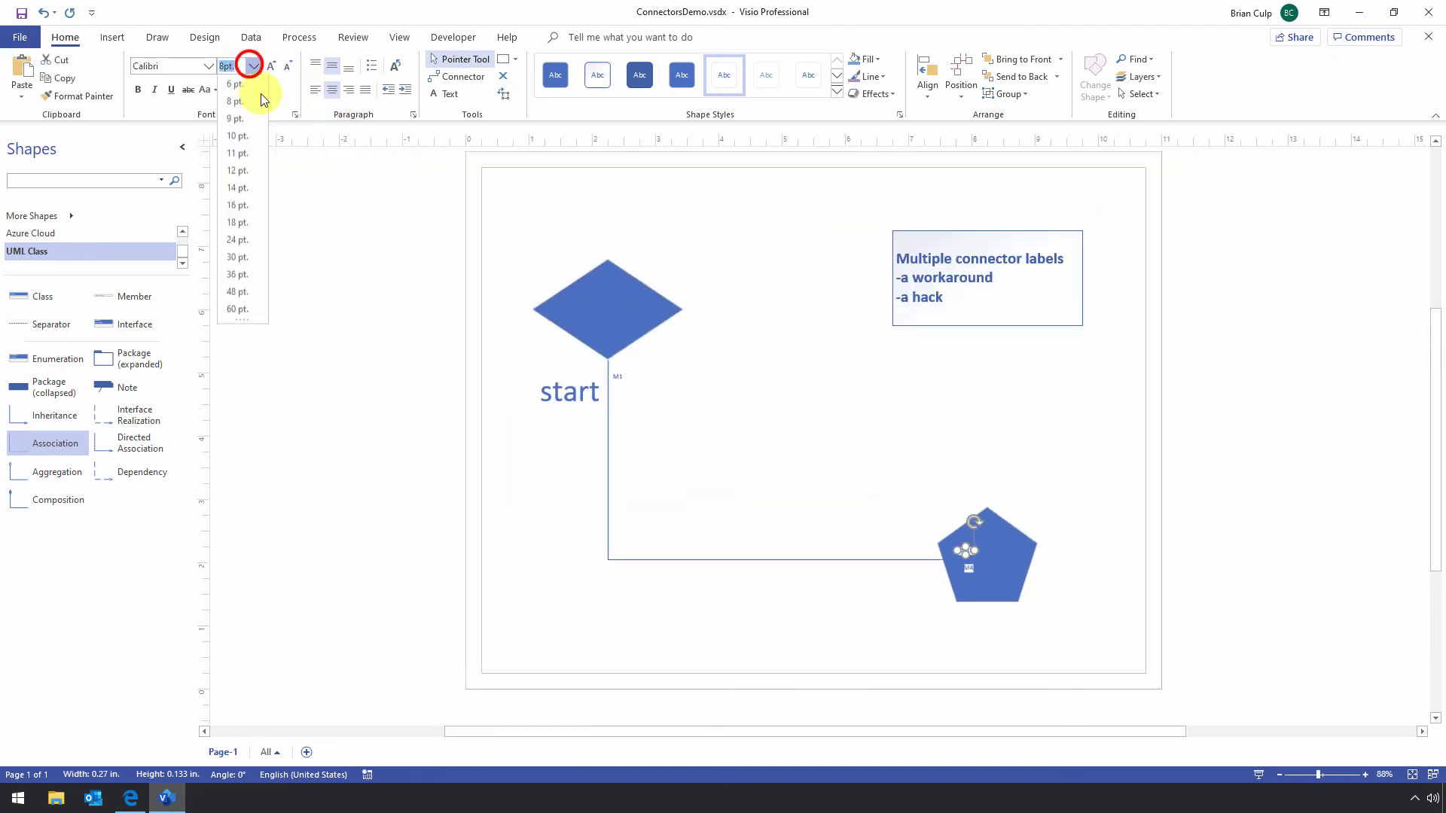
click(241, 274)
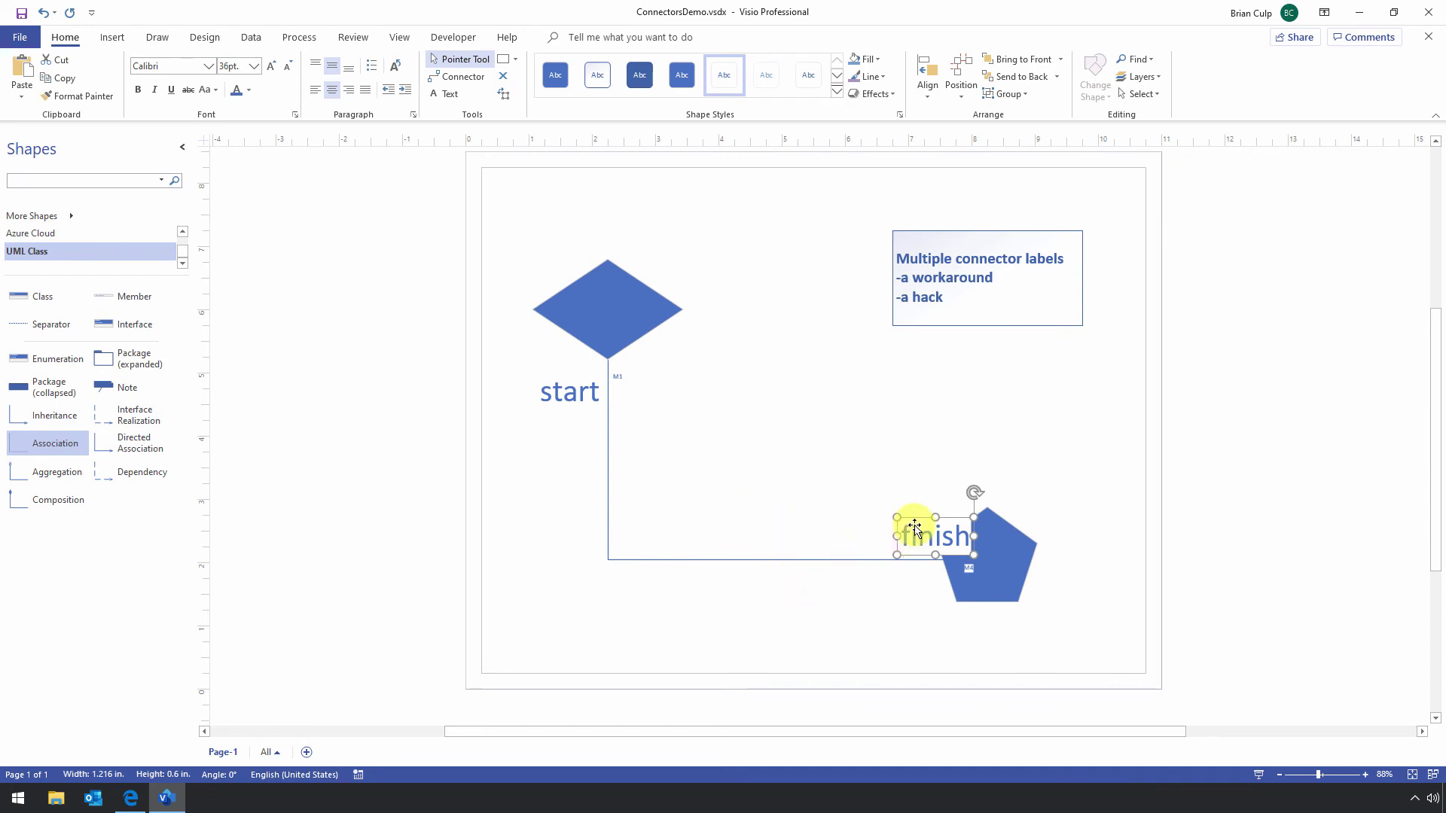
Move 'finish' left of the pentagon, 'start' down the vertical run, and M4 out of the pentagon.
drag(918, 520, 820, 518)
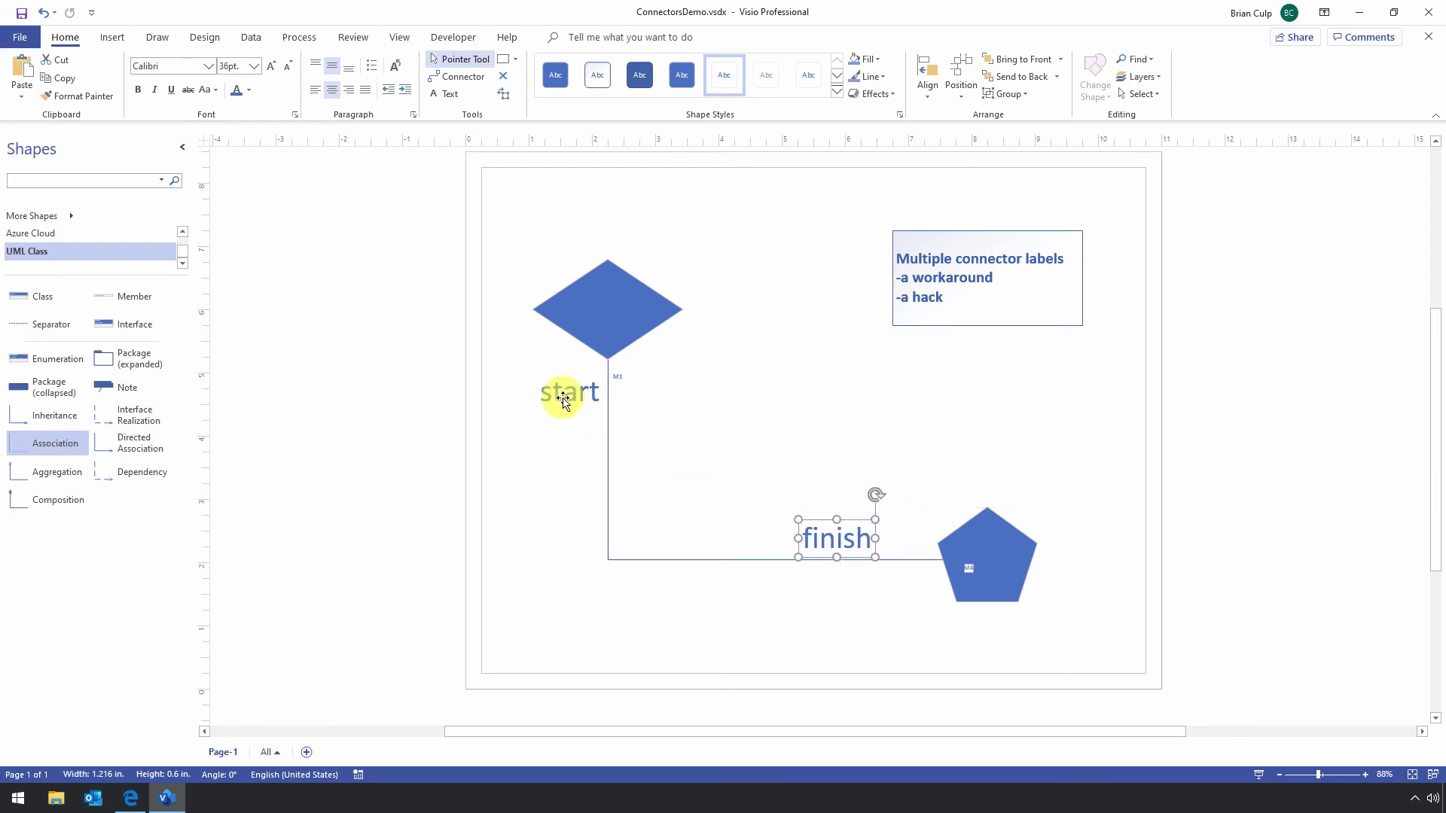
click(565, 394)
drag(562, 406, 559, 464)
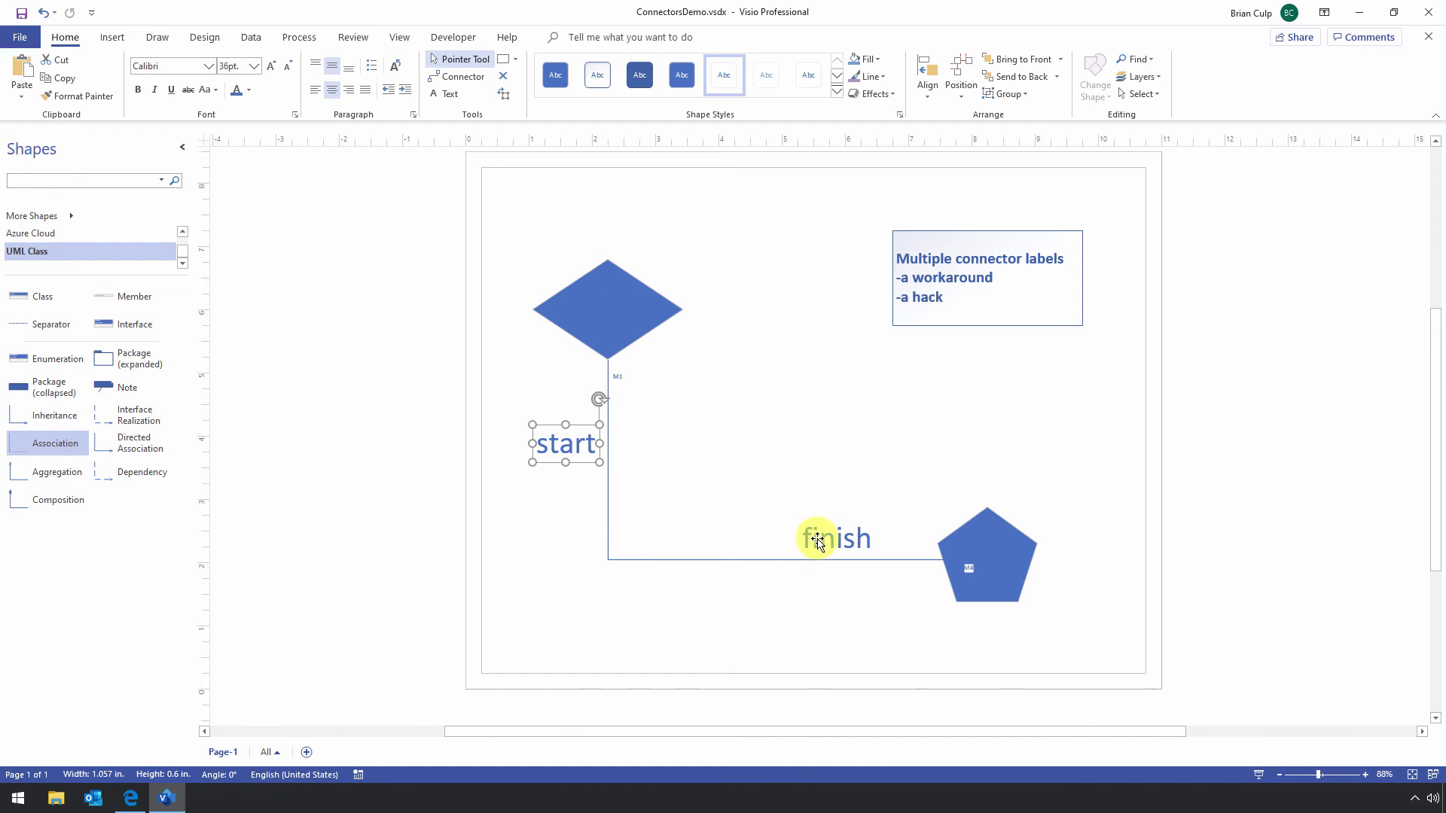
click(620, 381)
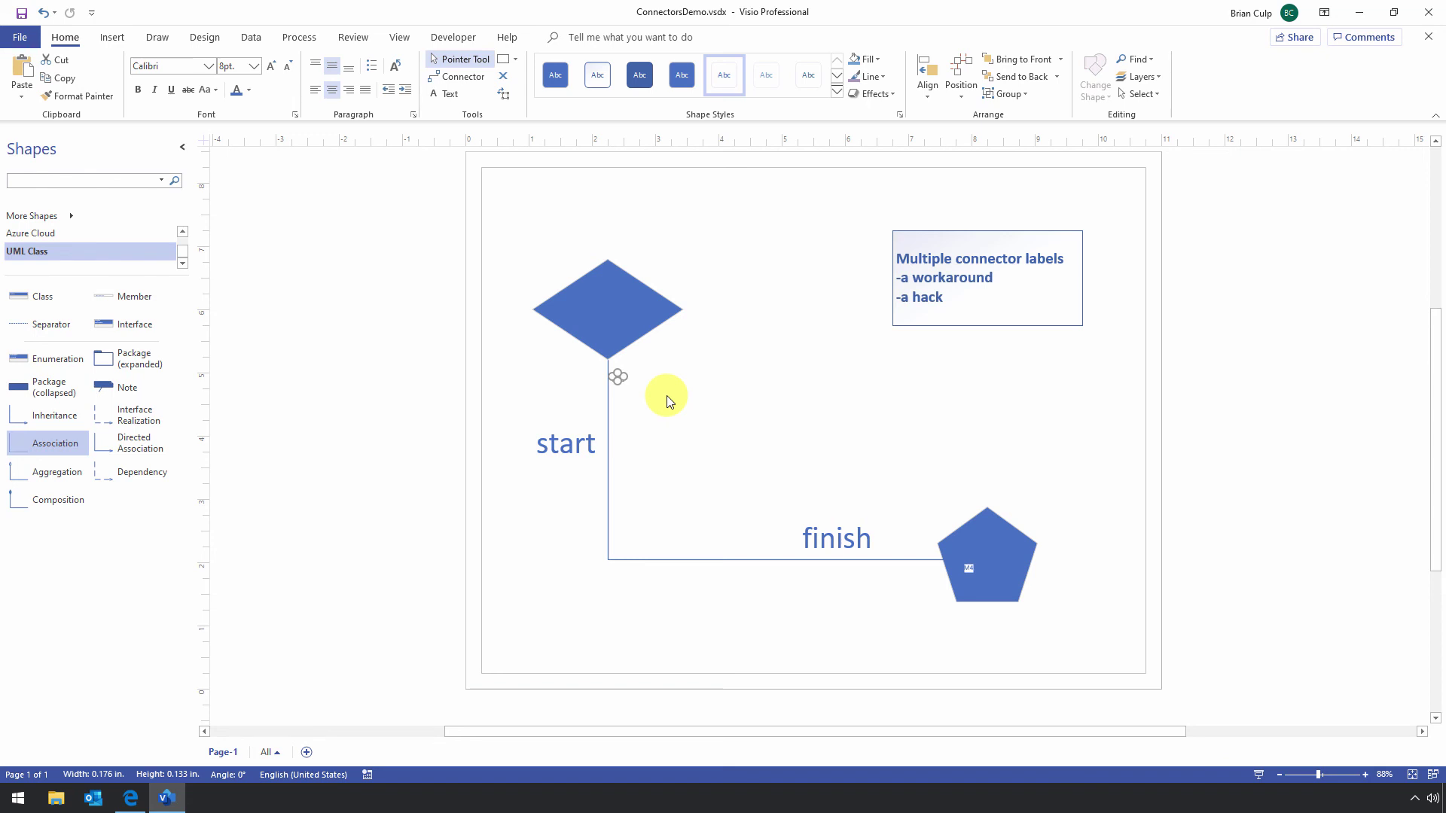
click(667, 401)
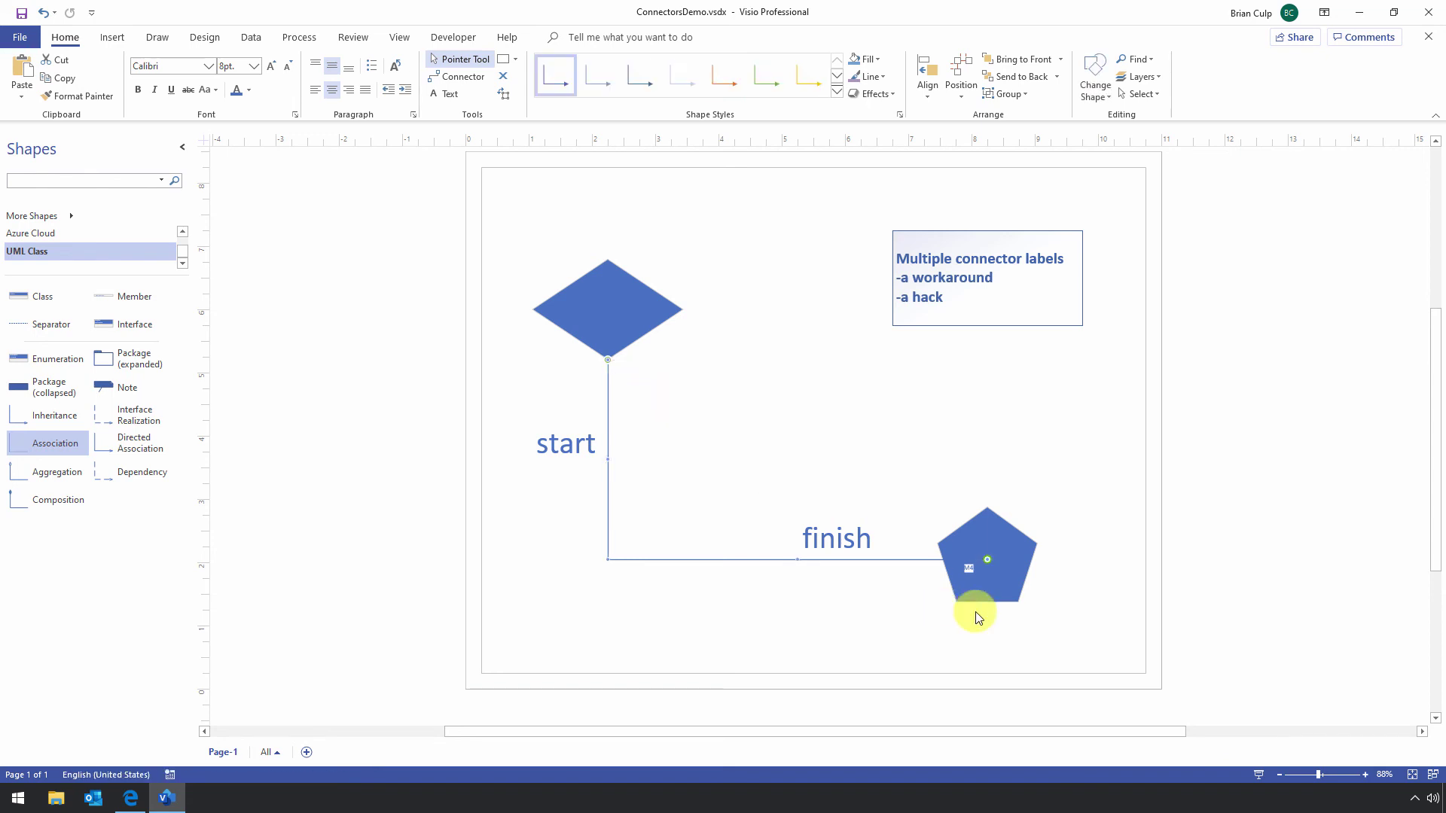
click(970, 575)
drag(970, 574, 974, 598)
Drag the pentagon up-right and the diamond upward, letting the labels follow the connector.
drag(986, 526, 1053, 441)
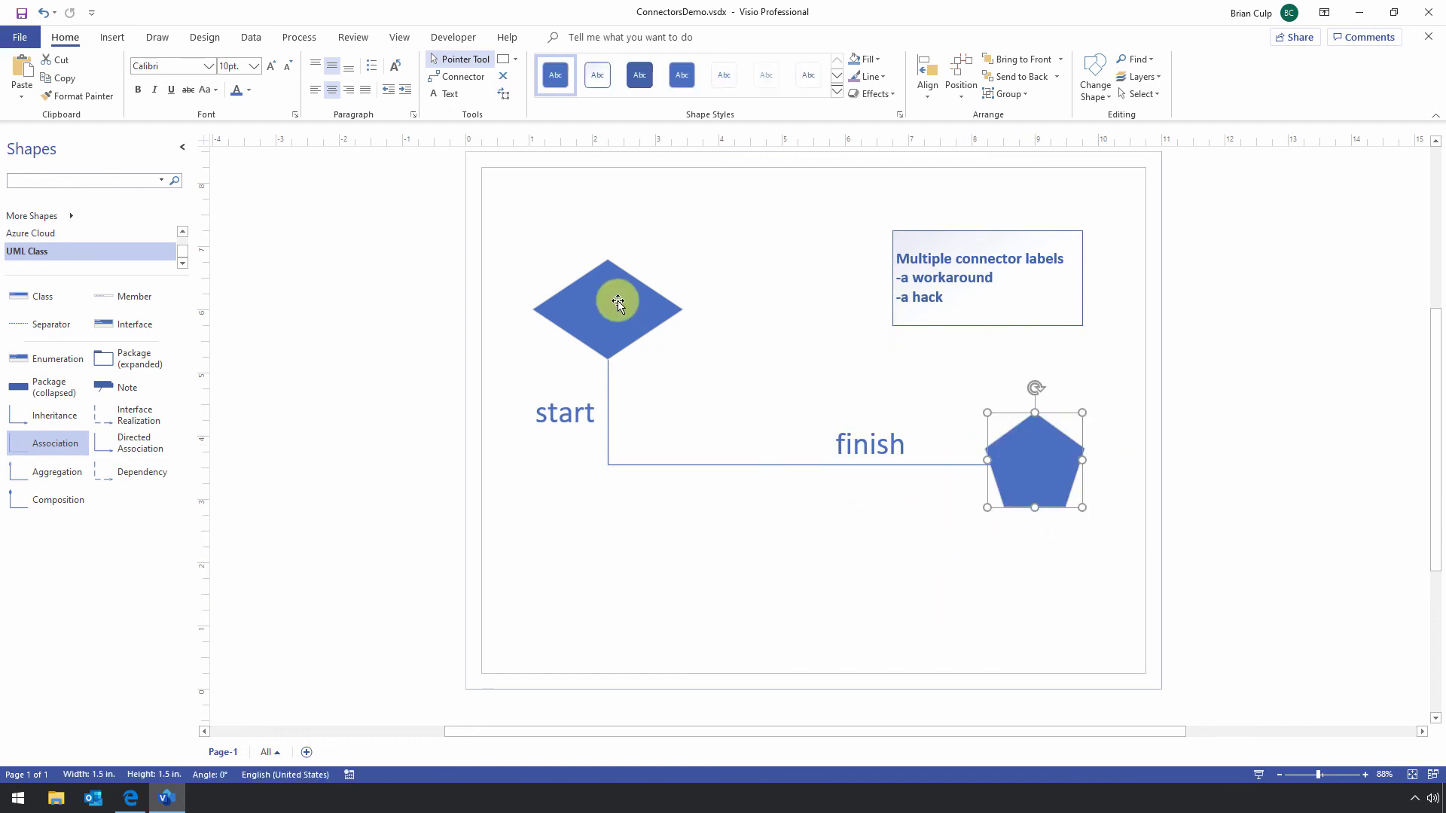
drag(617, 301, 617, 245)
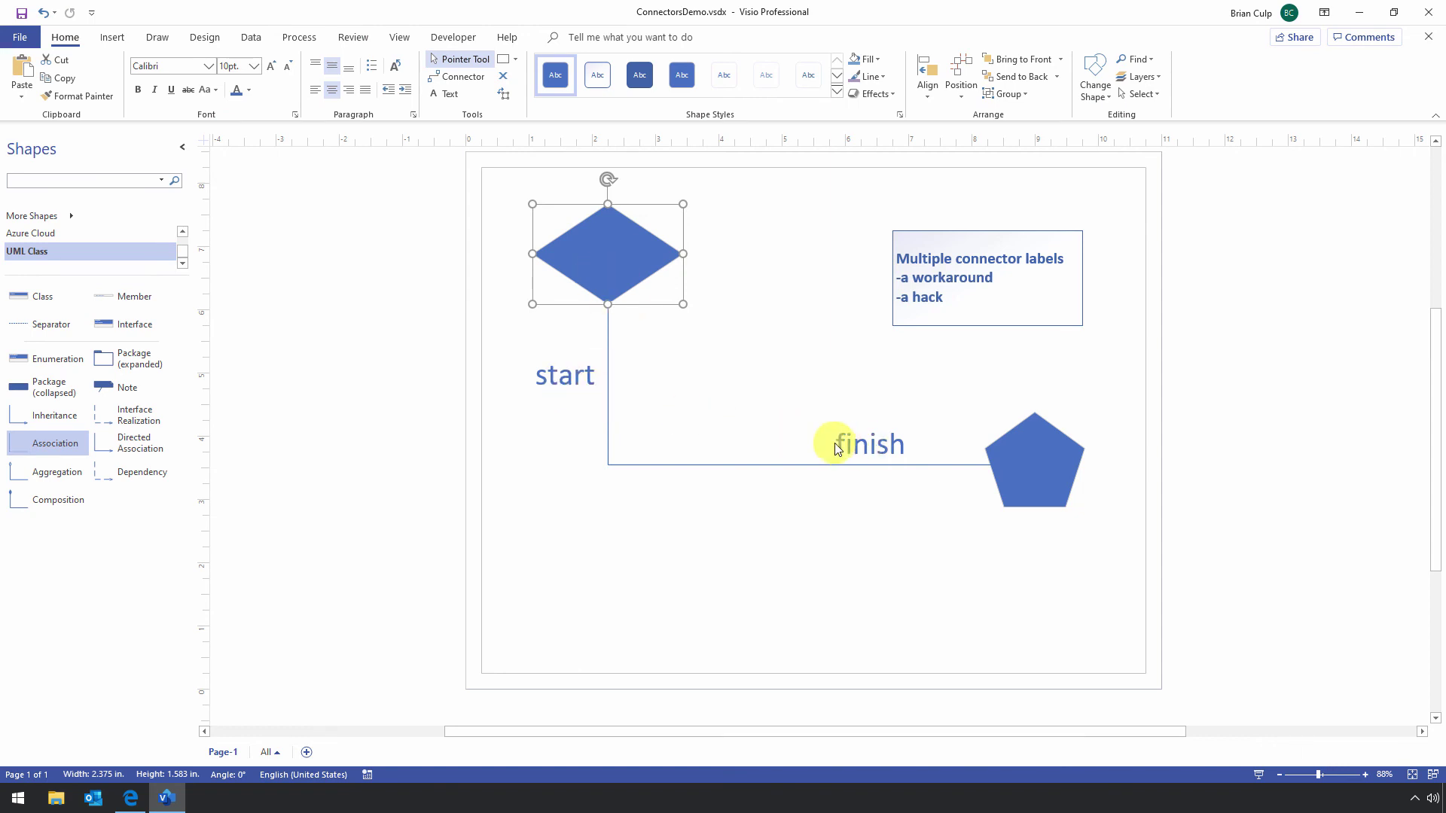
click(707, 561)
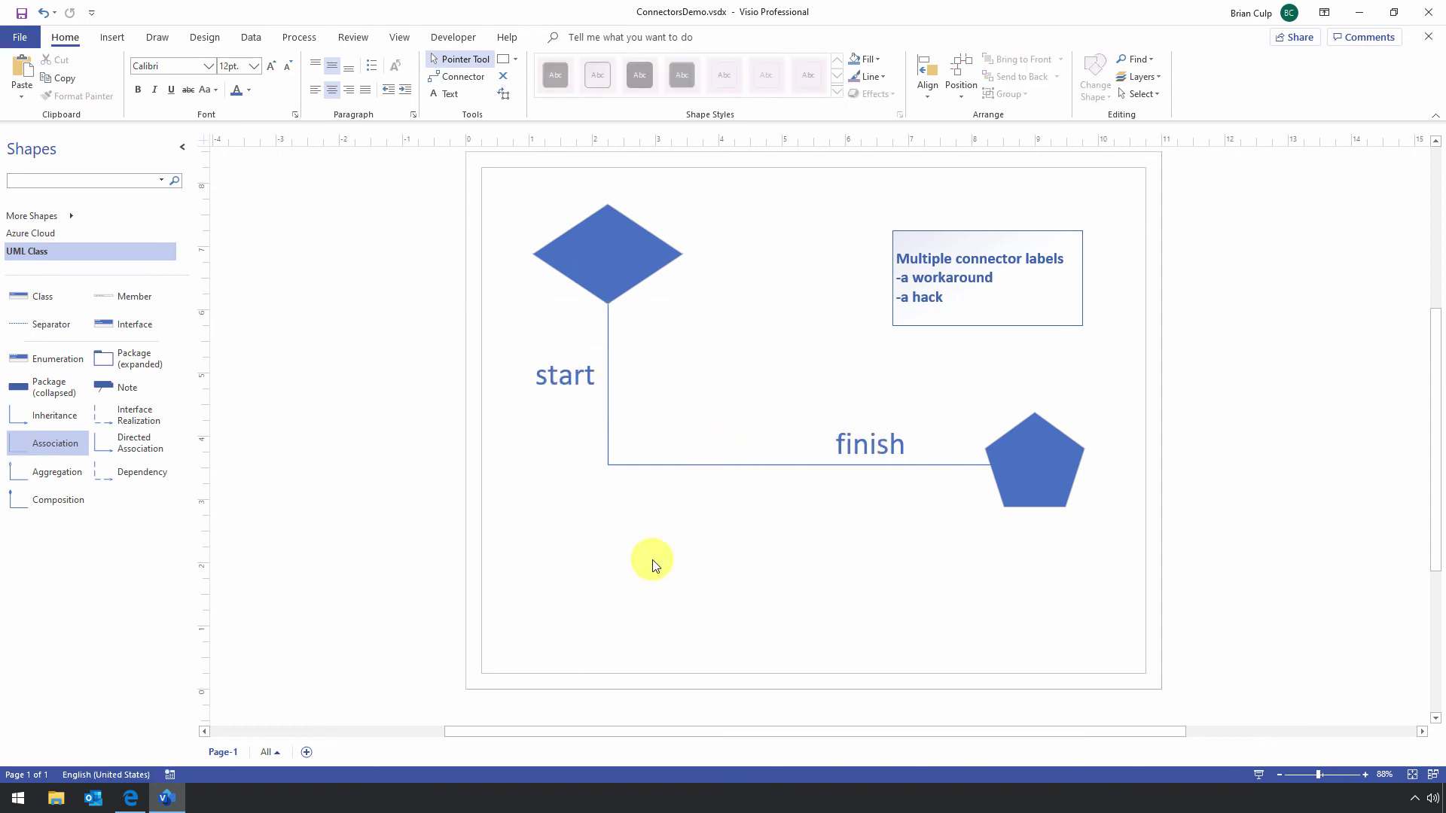